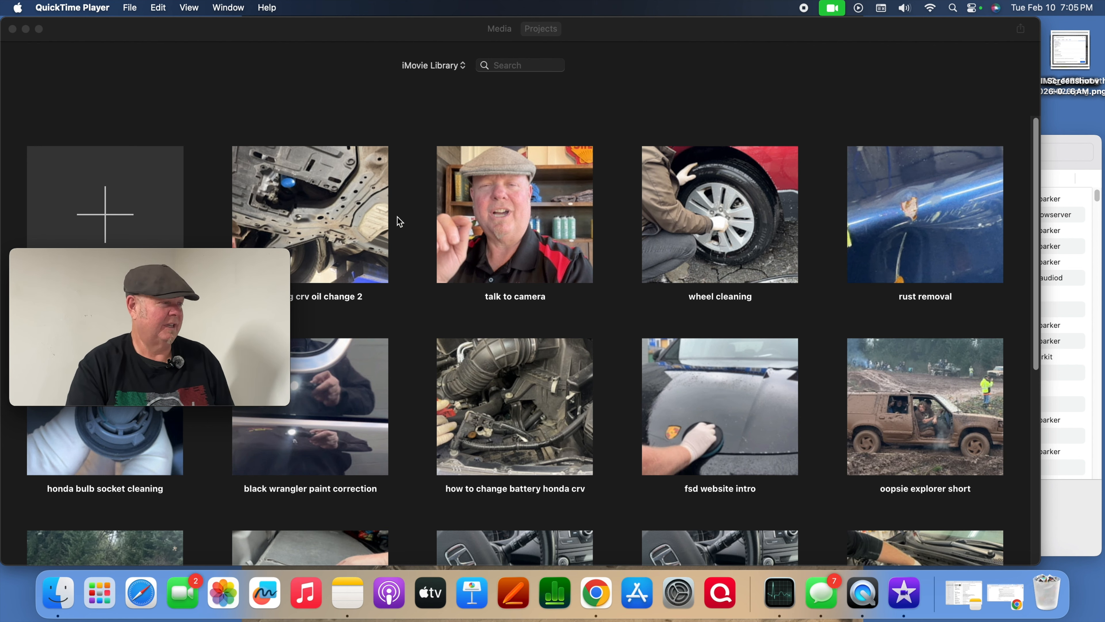
- Open the freezing crv oil change 2 project, locate Activity Monitor among Launchpad's Other apps, and return to iMovie
double_click(339, 179)
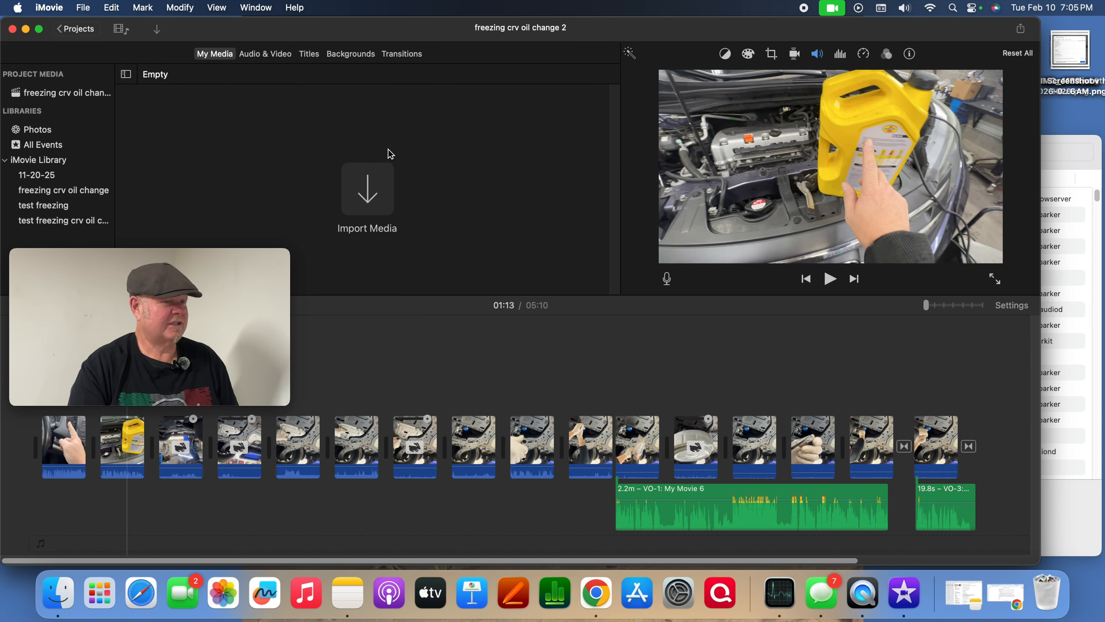
click(1081, 498)
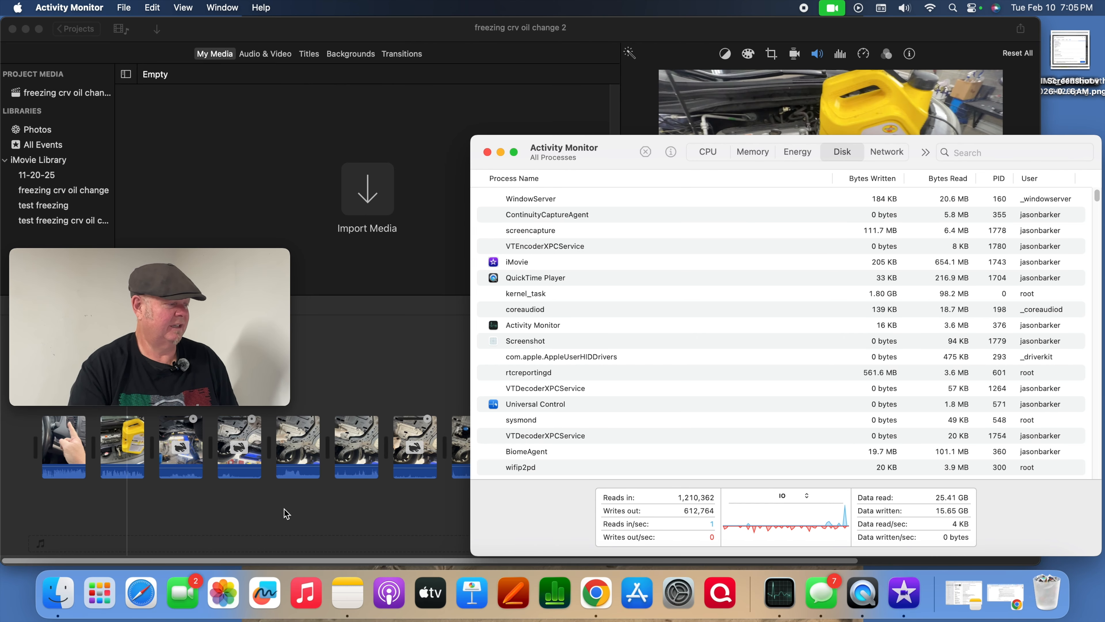
click(99, 597)
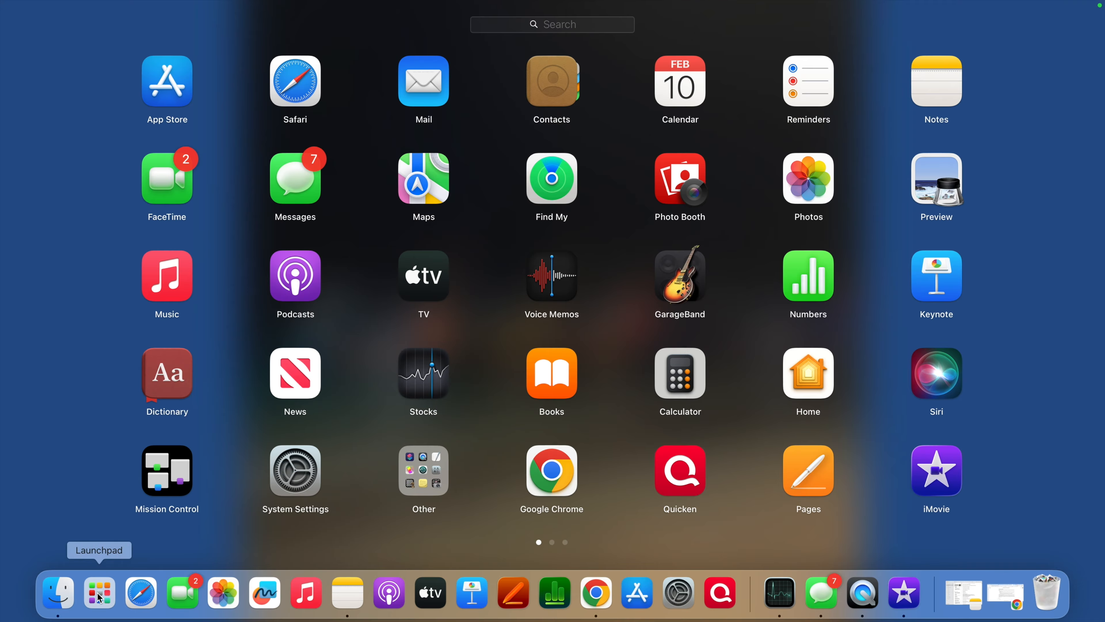
click(434, 479)
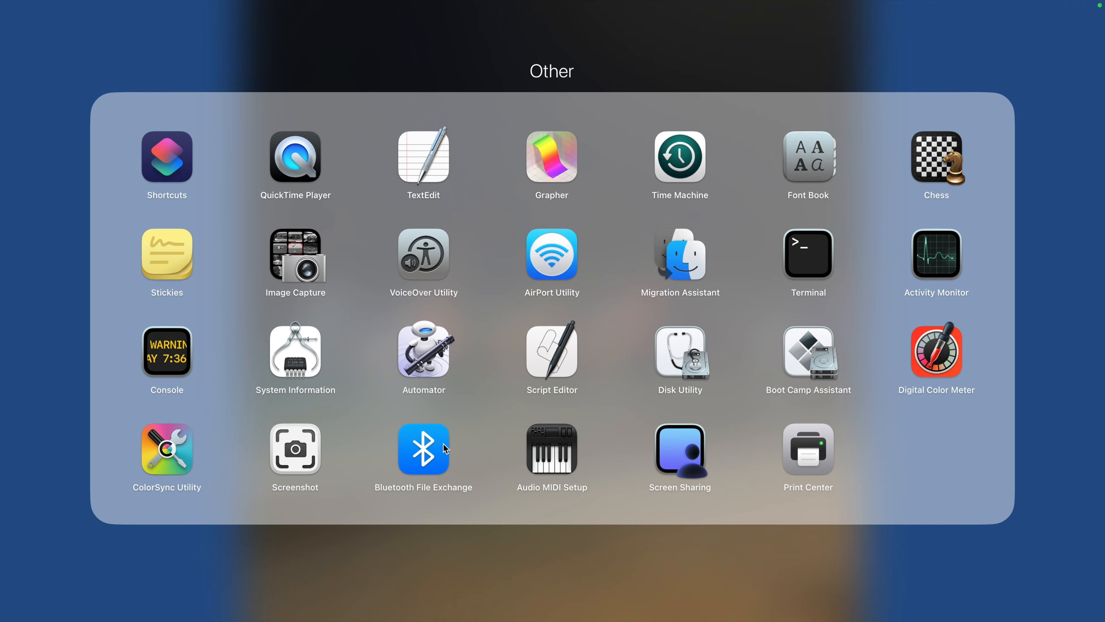
click(1064, 497)
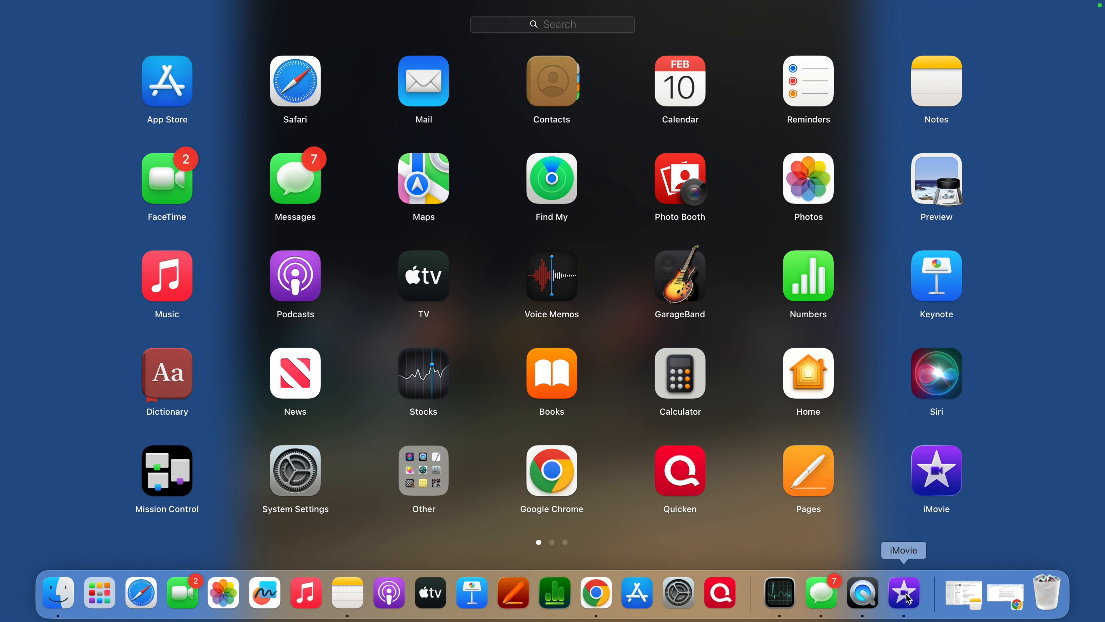
click(905, 593)
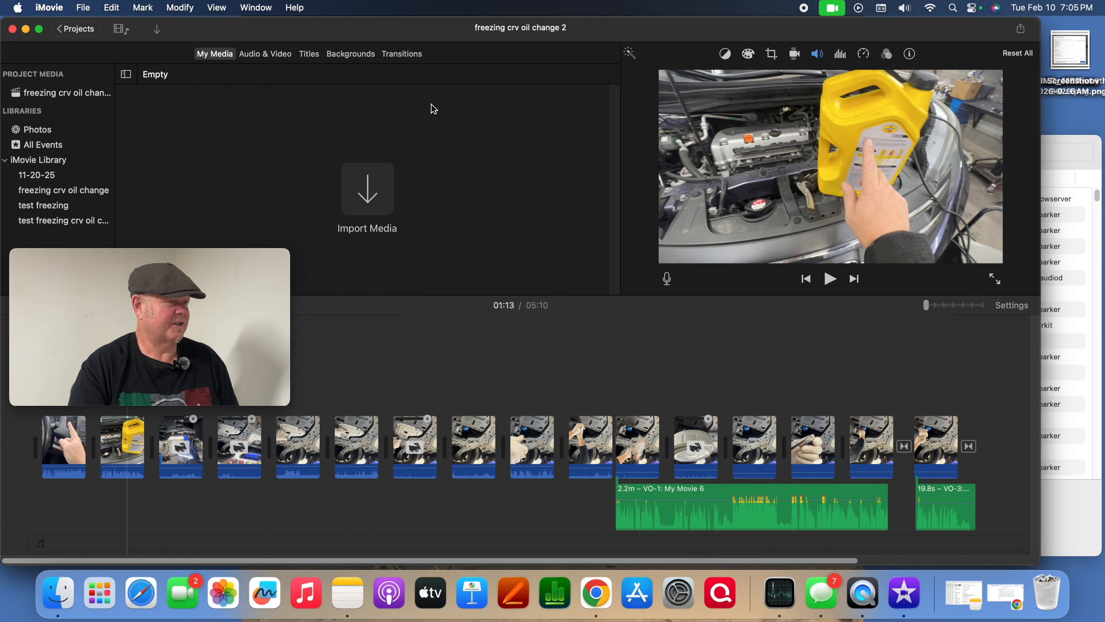
- Export the freezing crv oil change 2 project as a 1080p, High quality, Faster compression file to the Desktop as freezing crv oil change 2.mp4
click(77, 29)
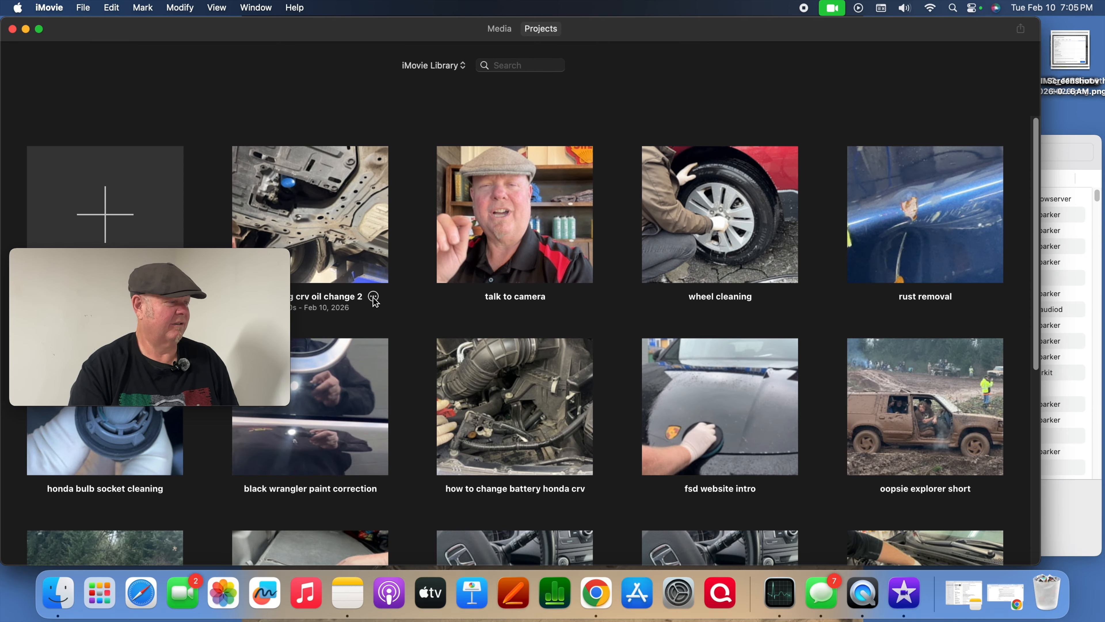
click(374, 297)
mouse_move(431, 332)
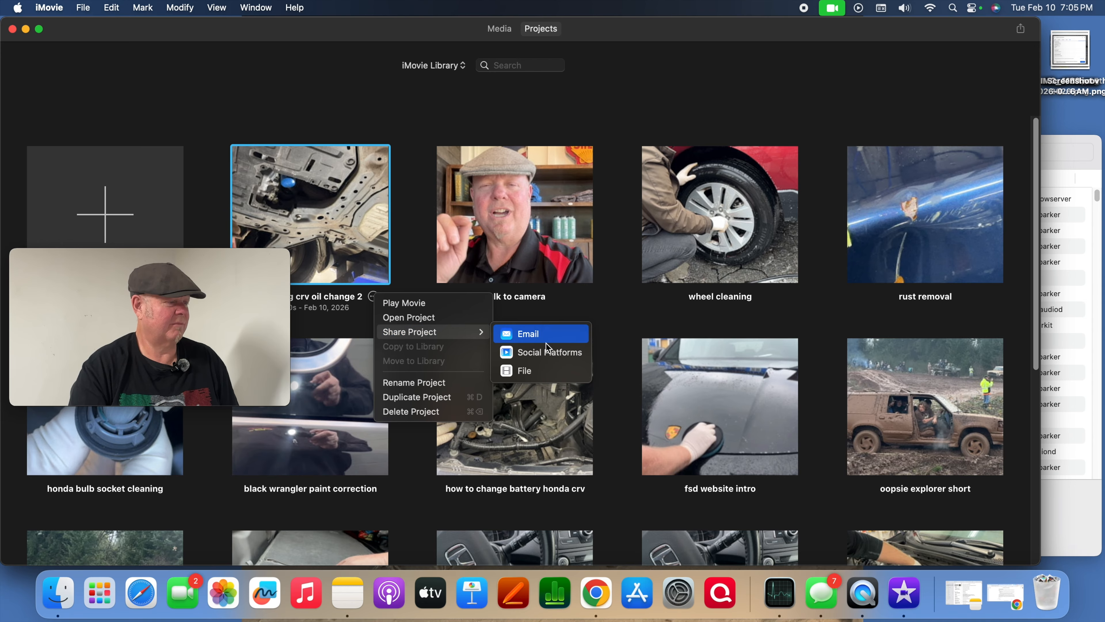
click(545, 376)
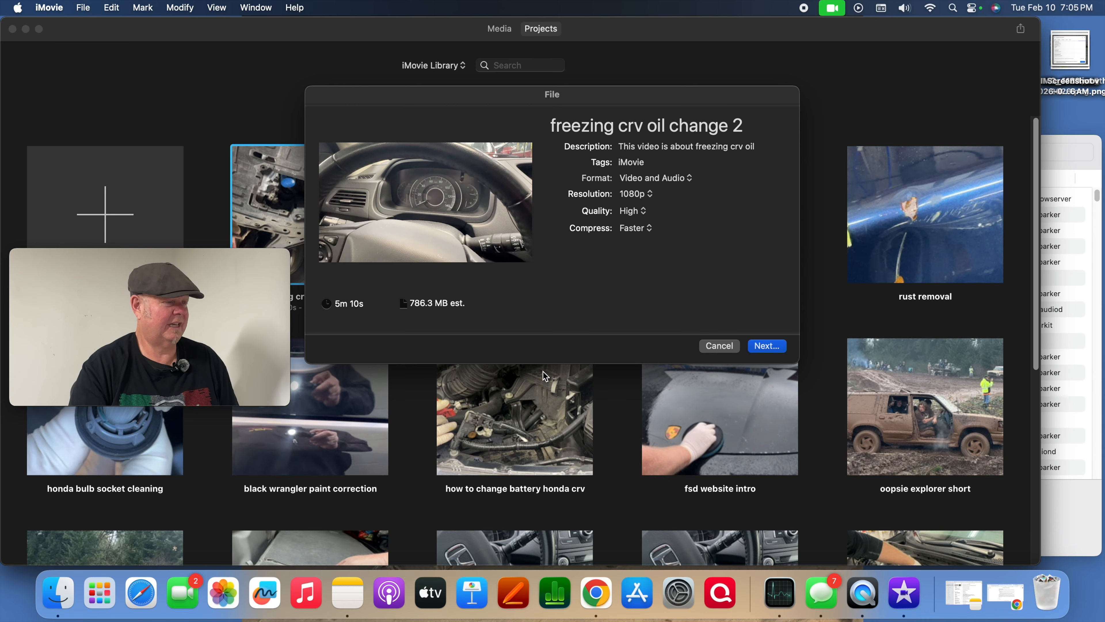
click(771, 346)
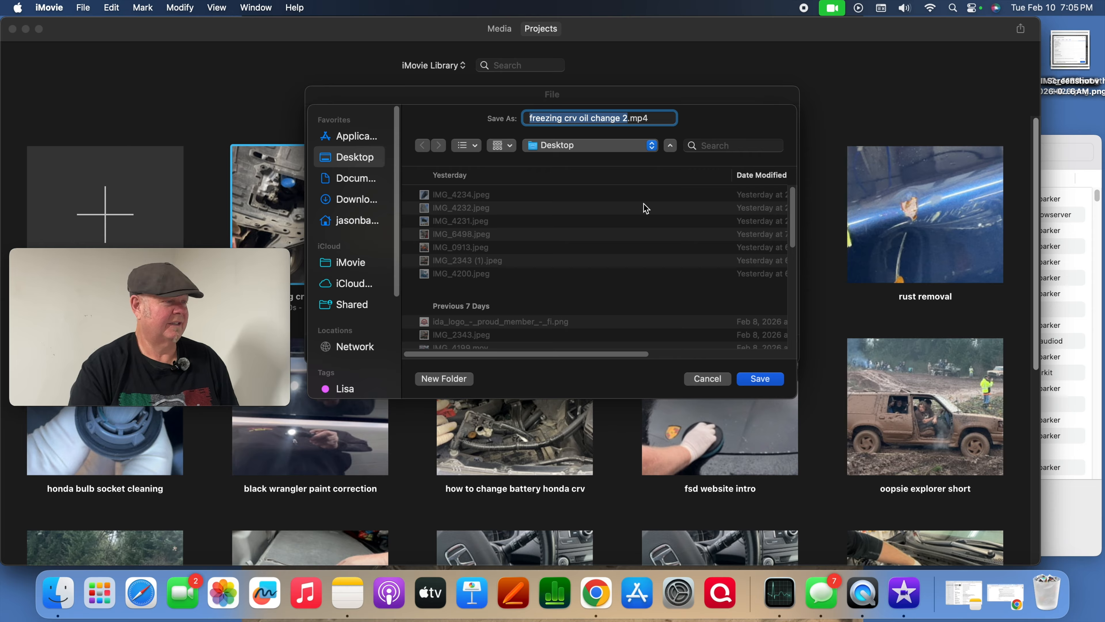
click(766, 379)
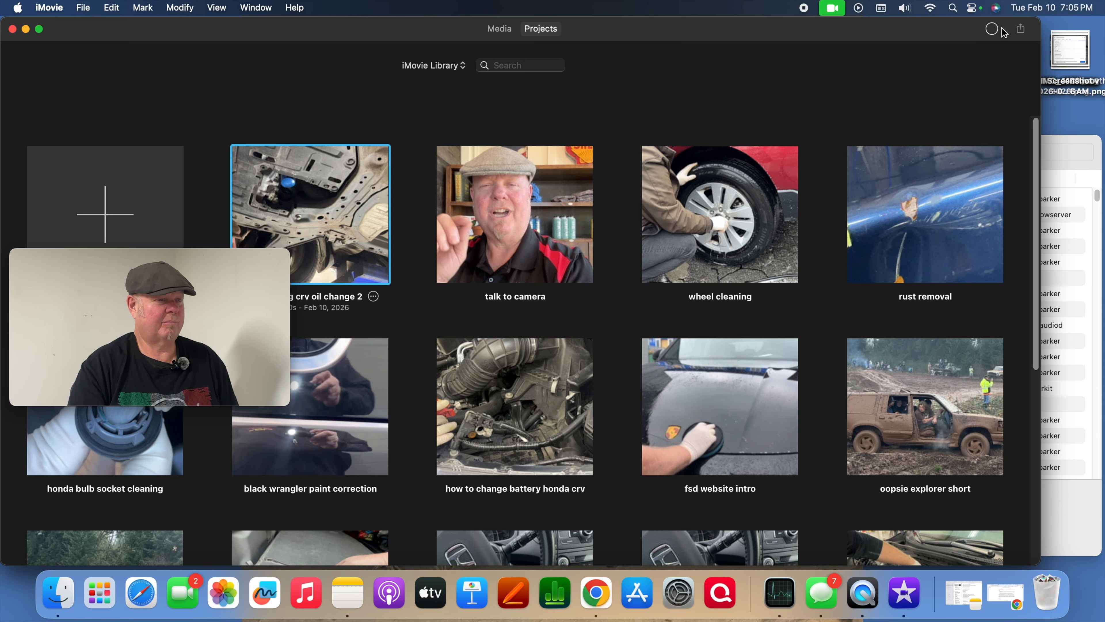
- Switch to Activity Monitor and examine iMovie's bytes written and read in the Disk view while the export runs
click(1068, 154)
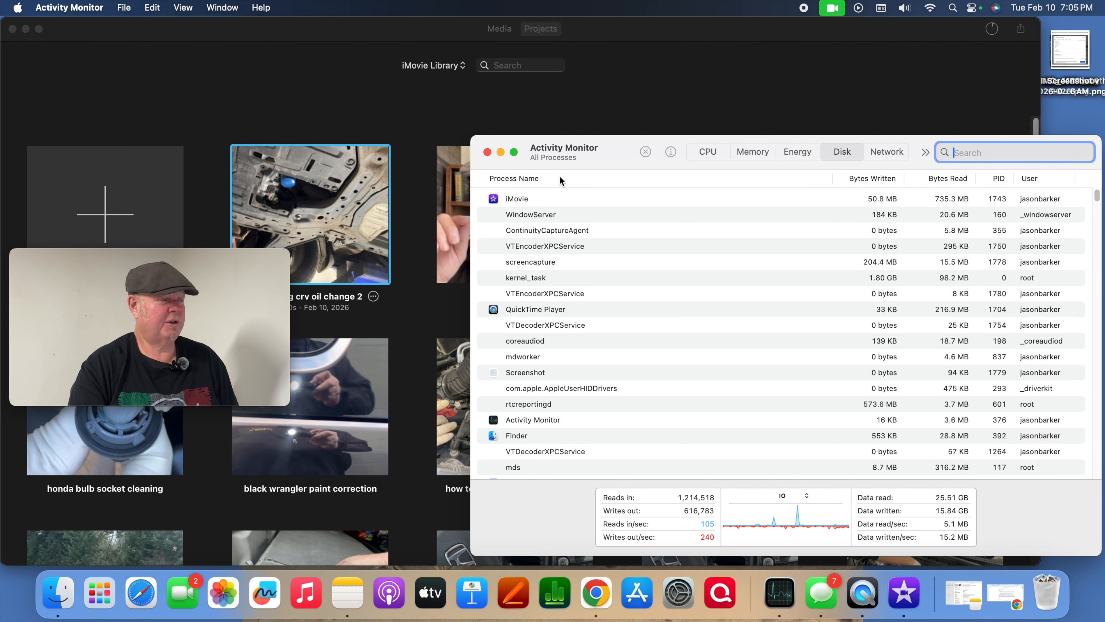
click(527, 199)
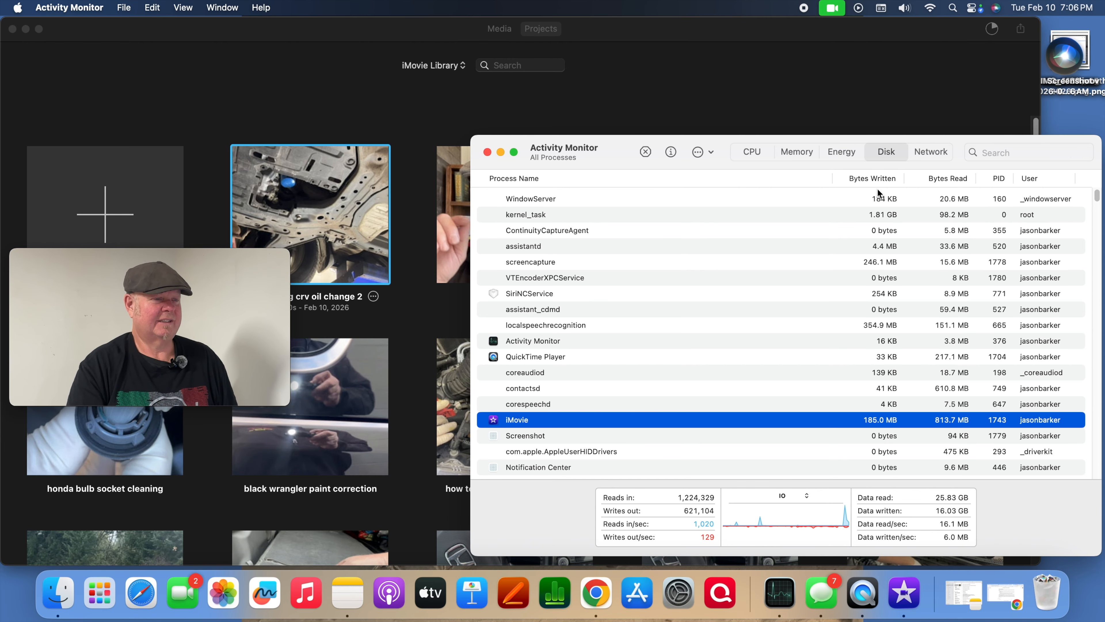
click(937, 36)
click(1069, 213)
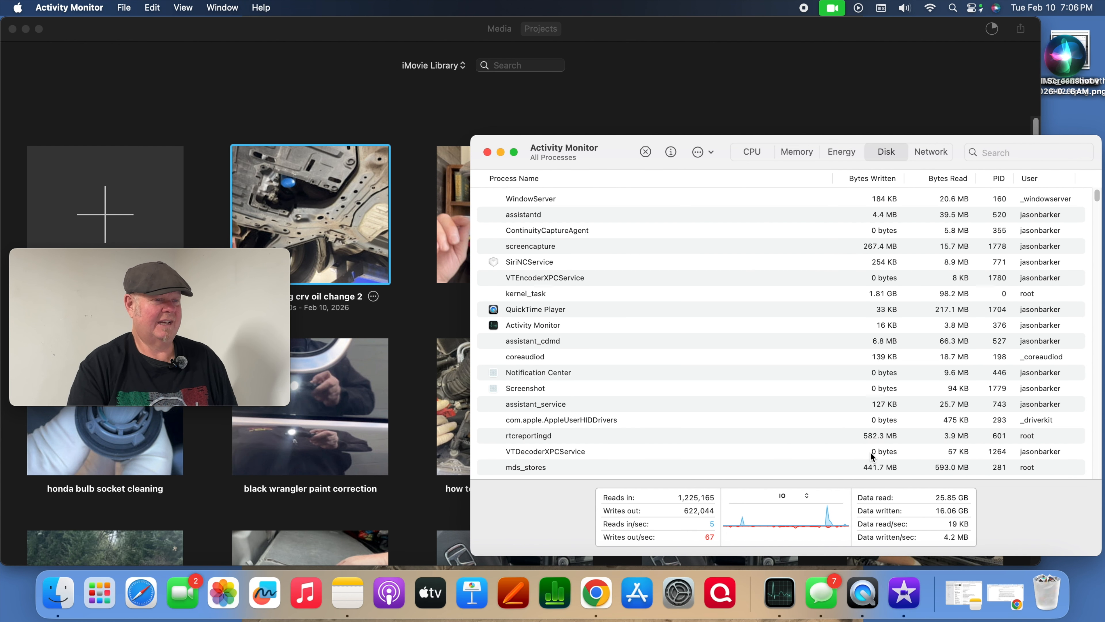
scroll(822, 307, down, 3)
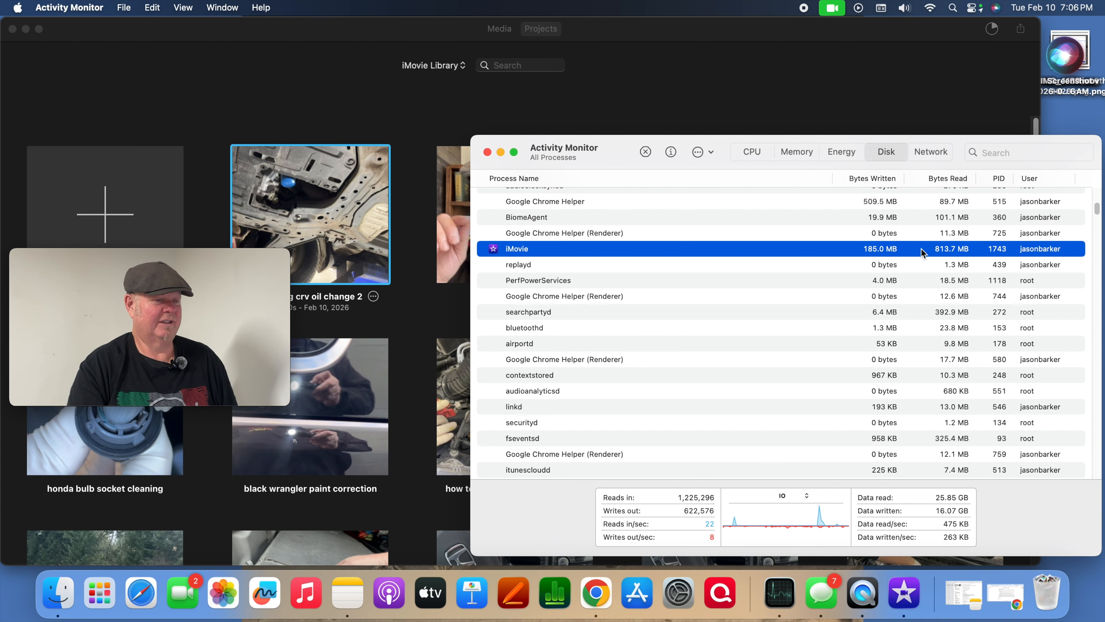
scroll(878, 260, up, 5)
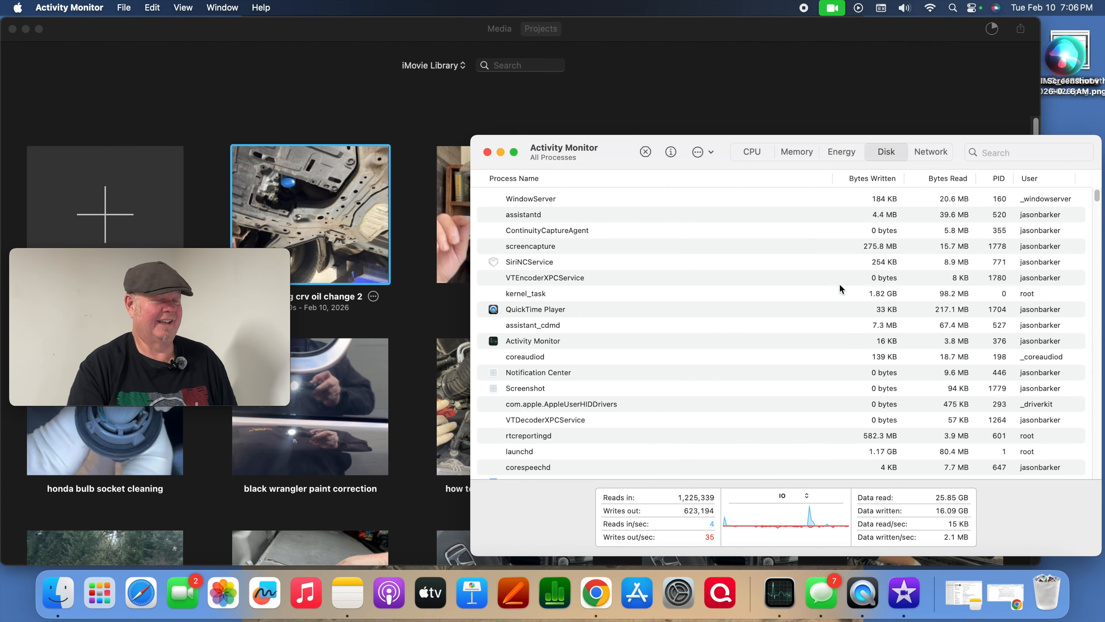
scroll(840, 286, down, 5)
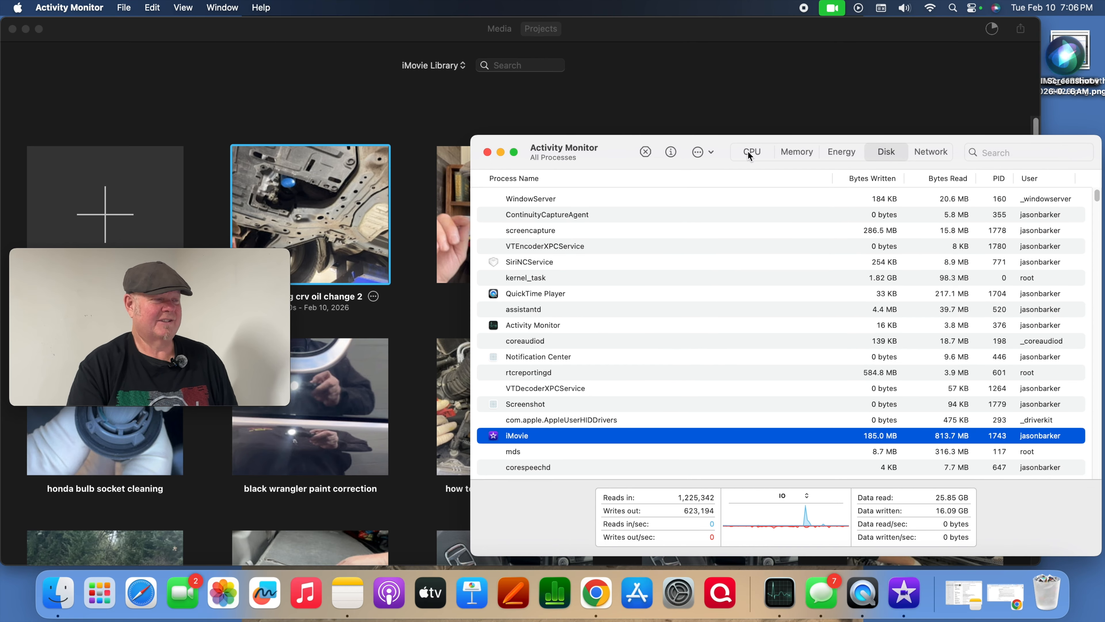
- Switch back to iMovie, open the freezing crv oil change 2 project, and return to the projects overview
click(722, 33)
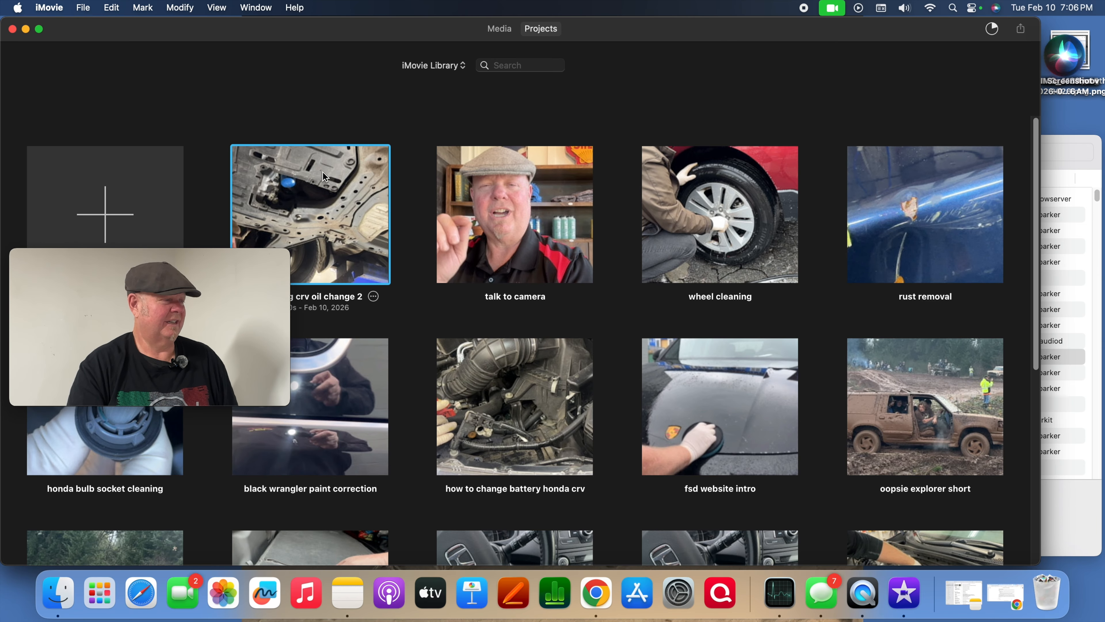
double_click(347, 187)
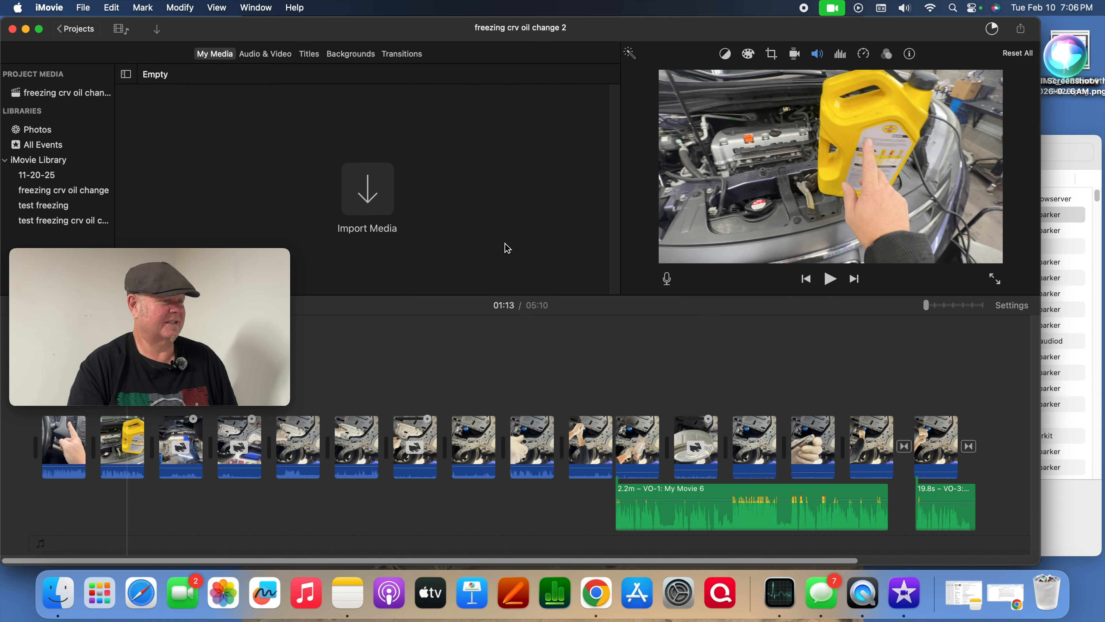
click(72, 34)
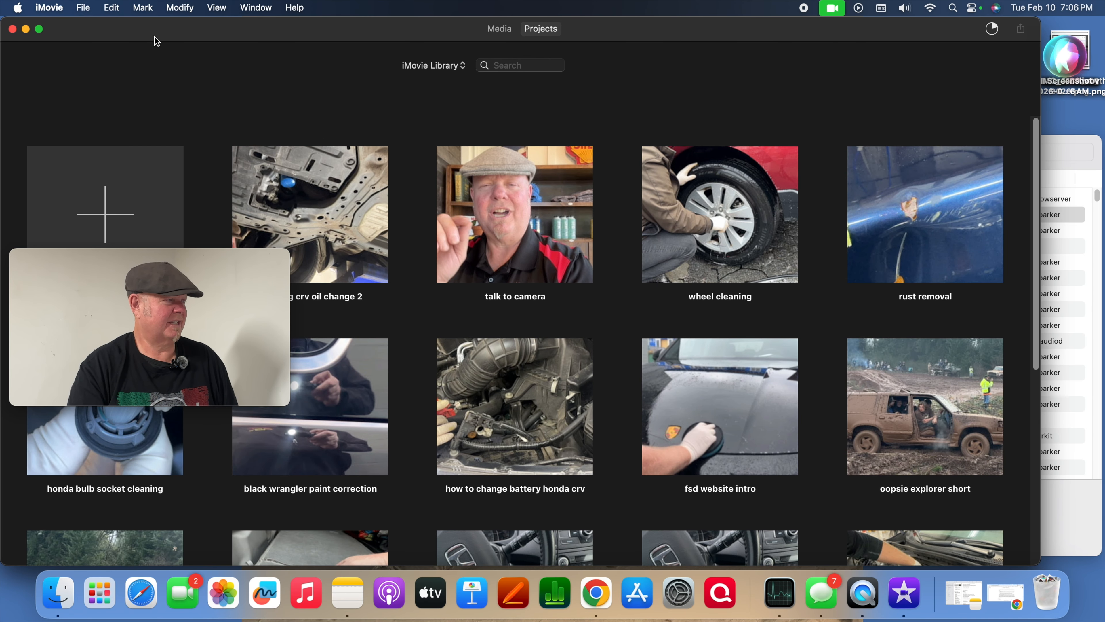
- Try to quit iMovie with the export in progress, accepting that running tasks are abandoned
click(50, 7)
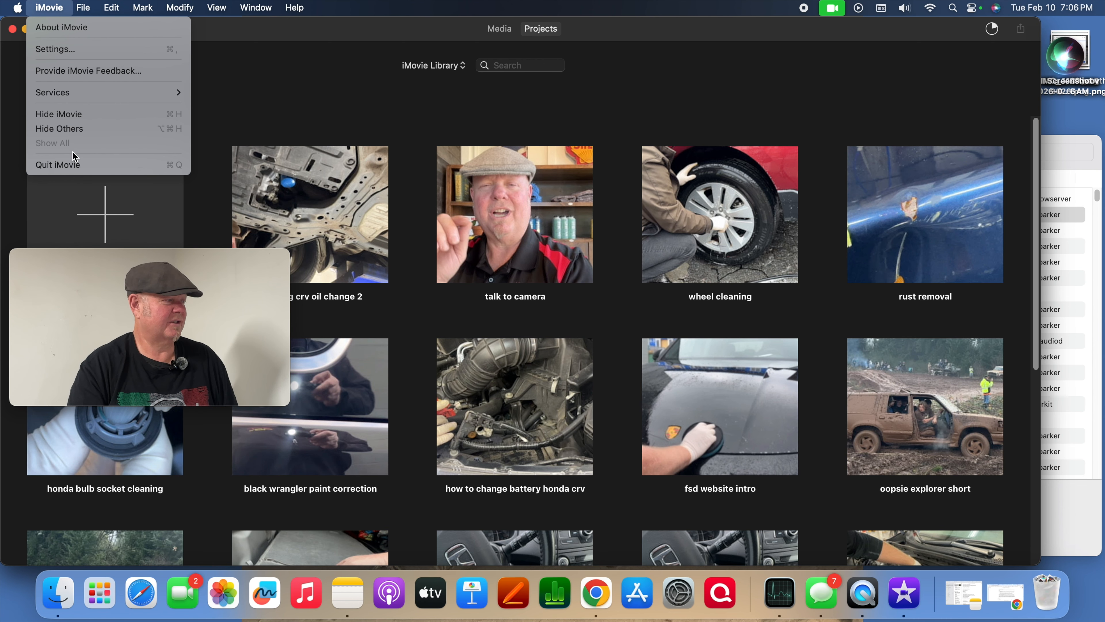
click(96, 169)
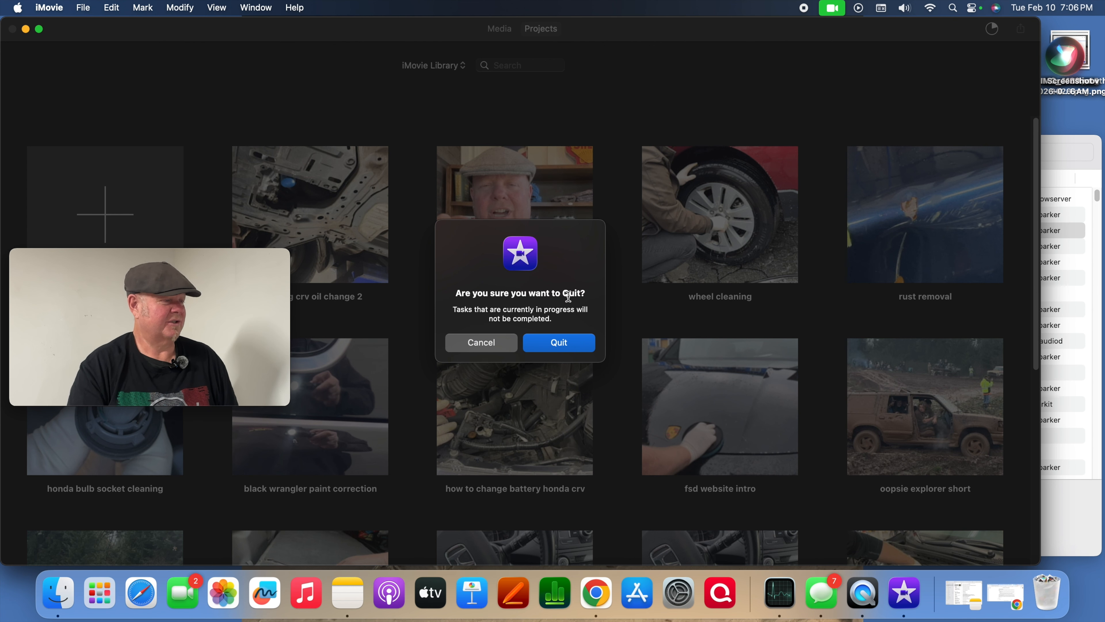
click(552, 343)
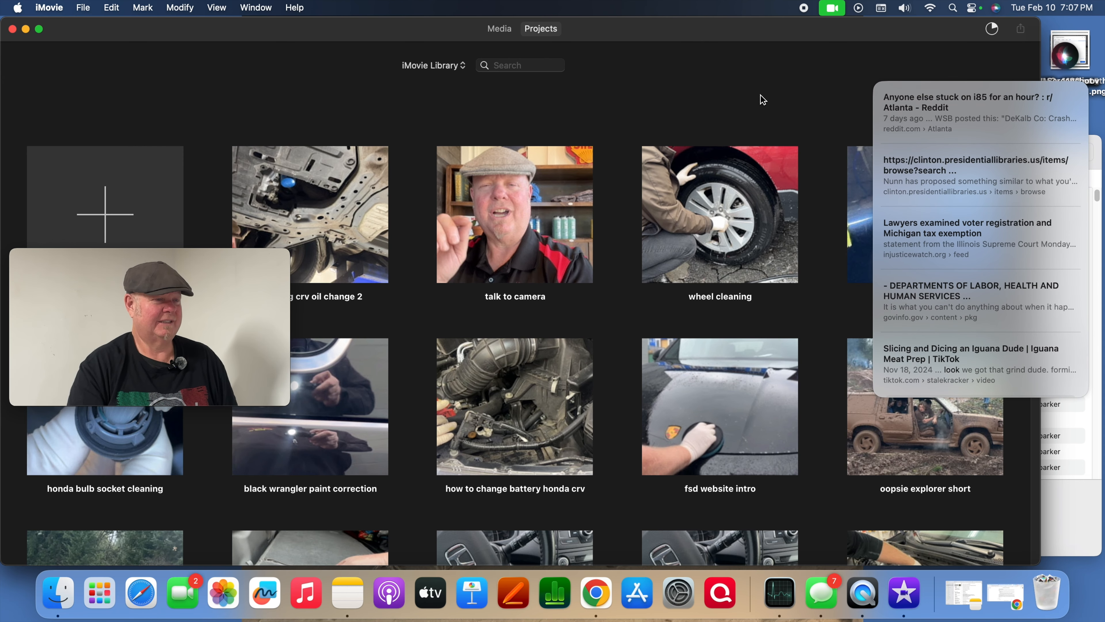
click(773, 83)
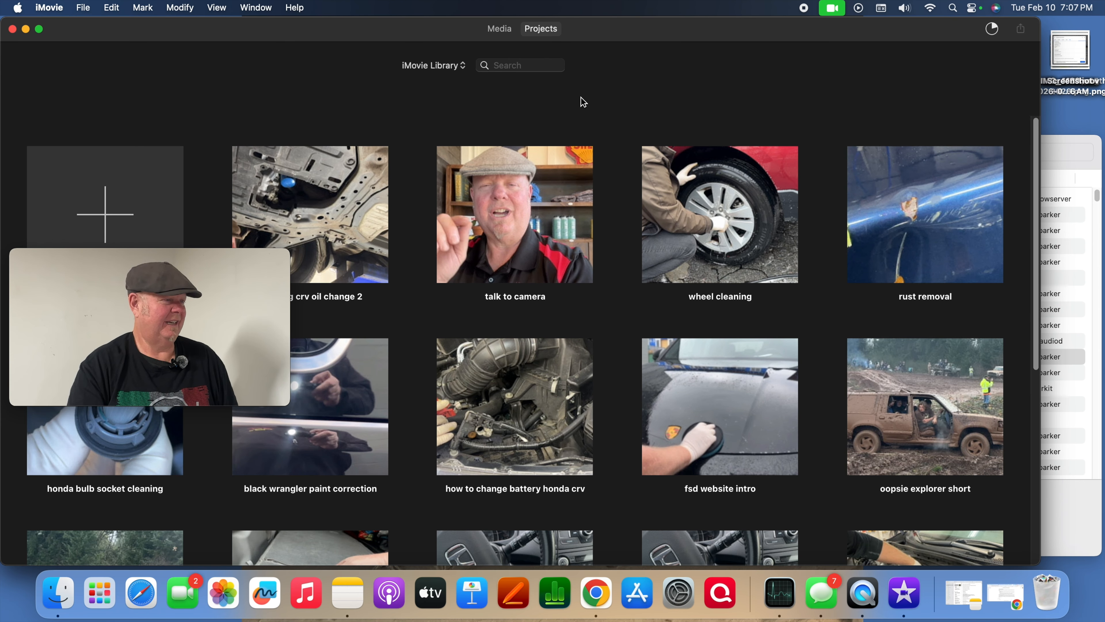
click(86, 12)
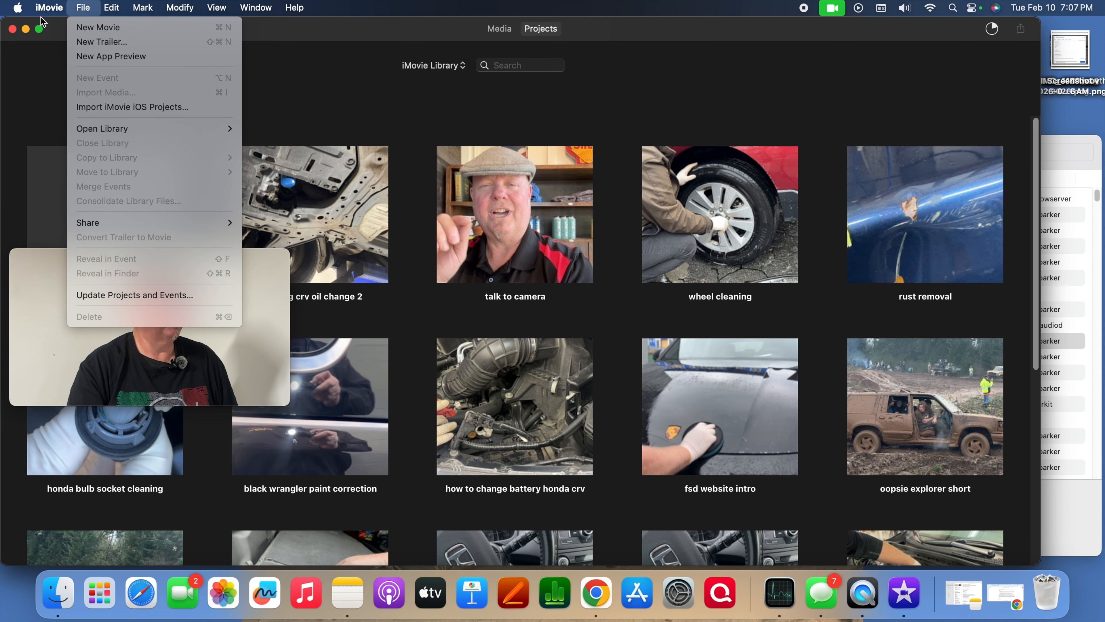
mouse_move(41, 11)
click(63, 173)
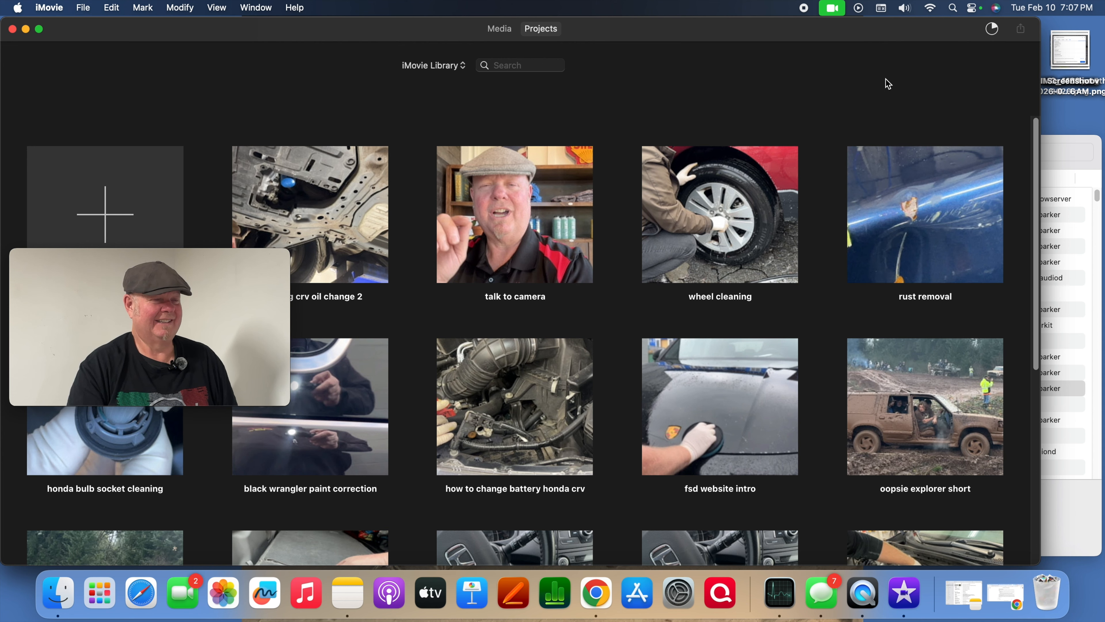
- Force quit the iMovie process from Activity Monitor and relaunch iMovie
click(1070, 154)
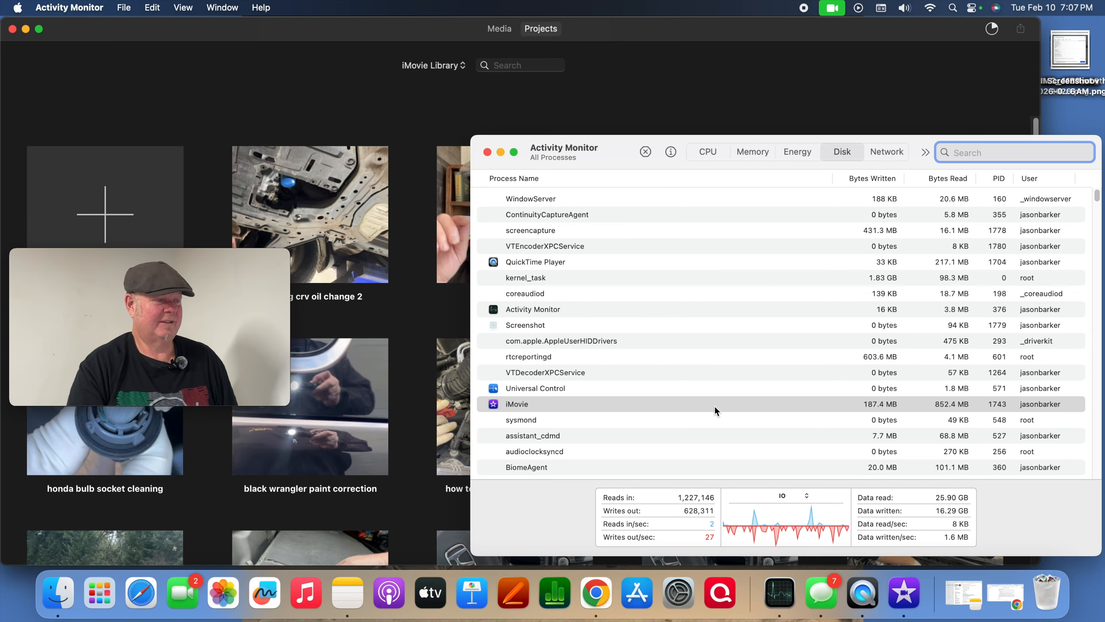
click(646, 152)
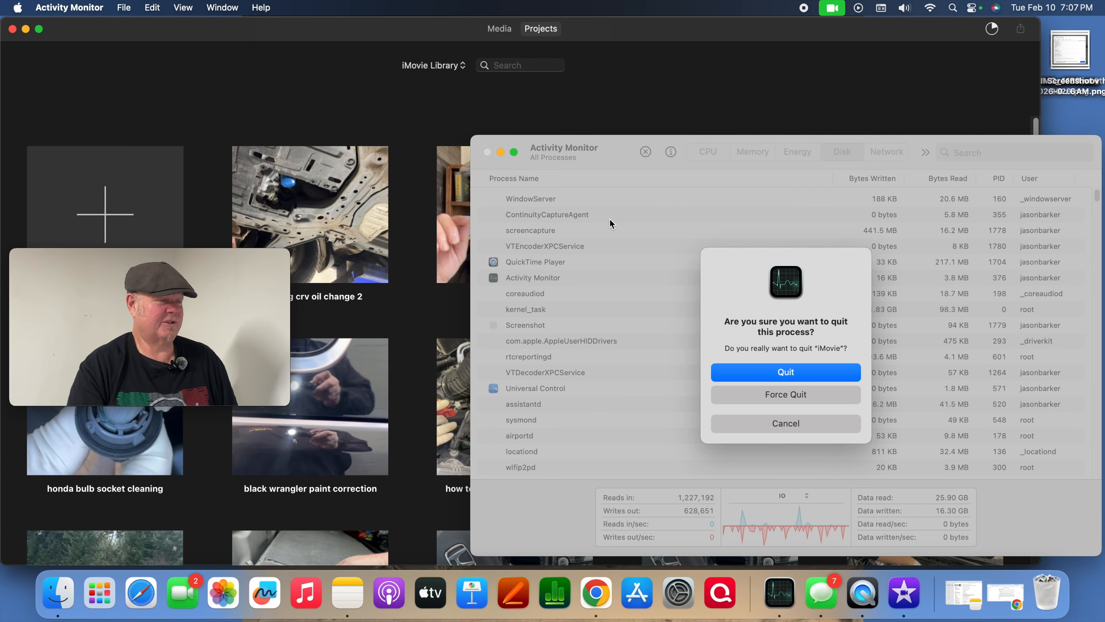
click(788, 394)
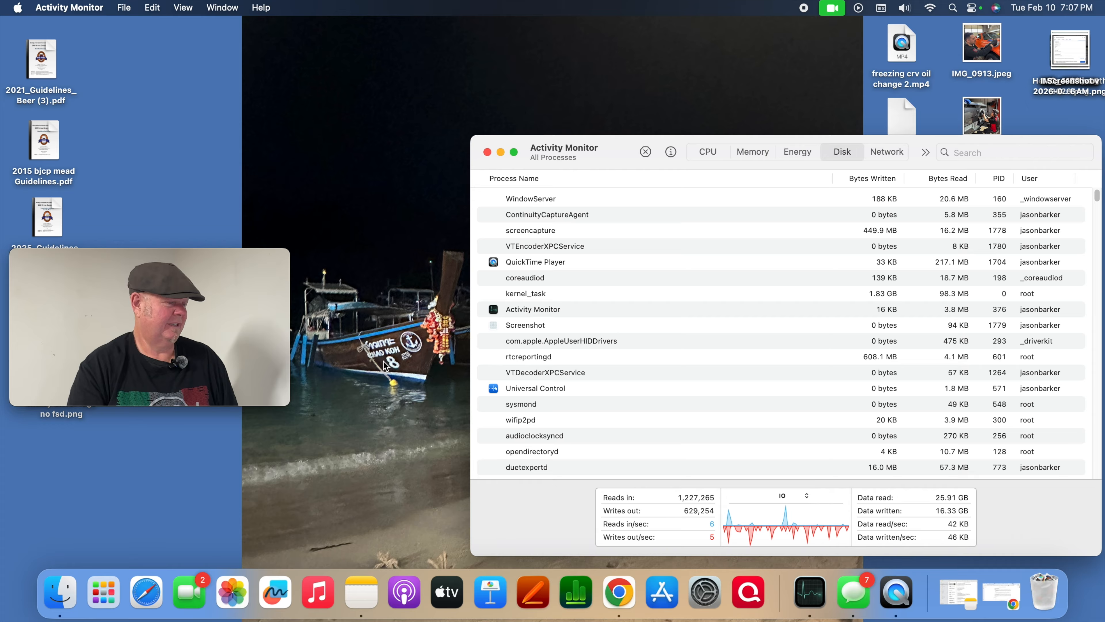
click(103, 591)
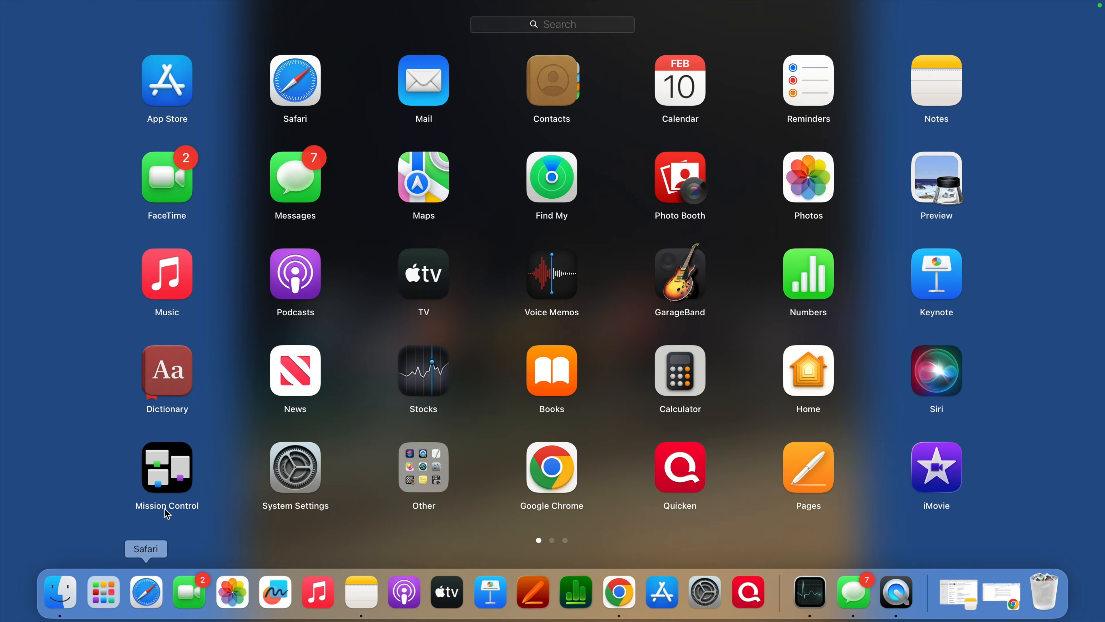
click(937, 463)
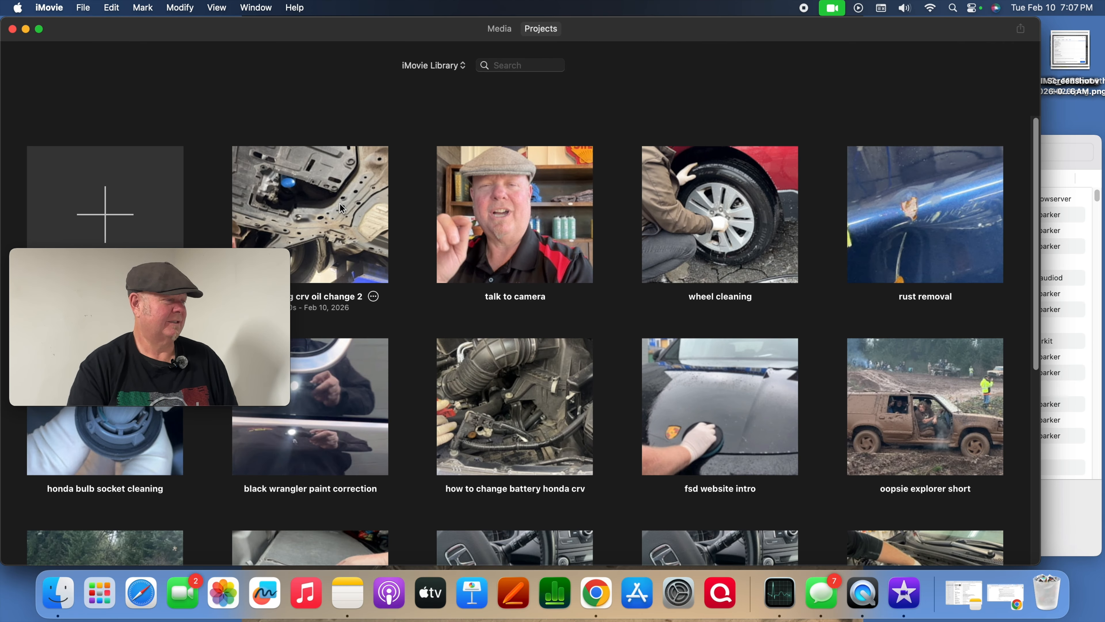
- Duplicate the freezing crv oil change 2 project in the projects overview
click(342, 208)
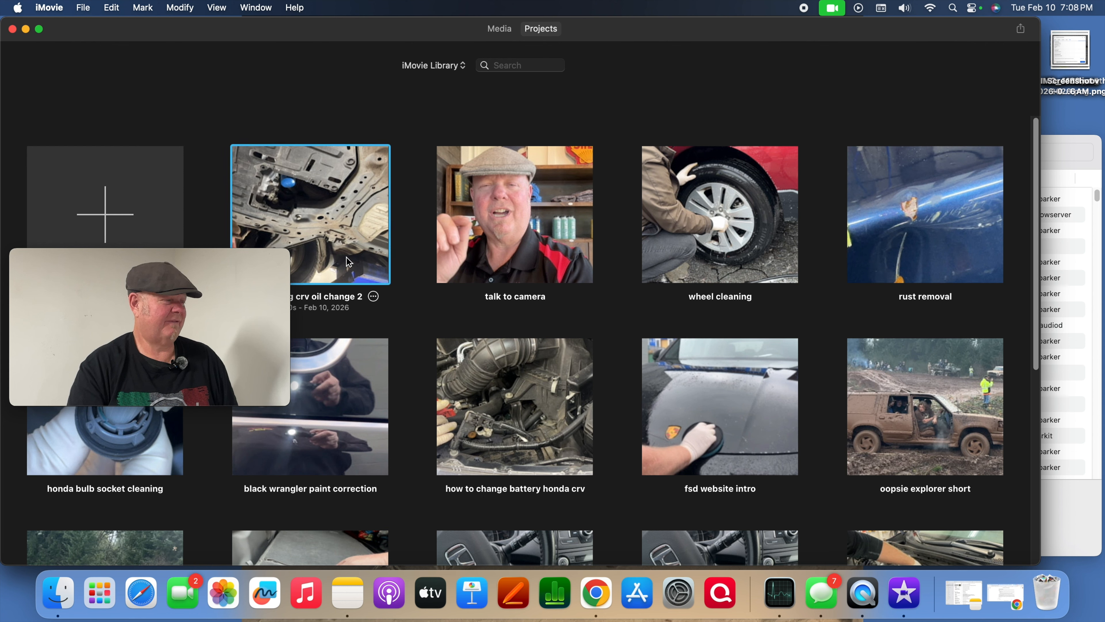
click(373, 297)
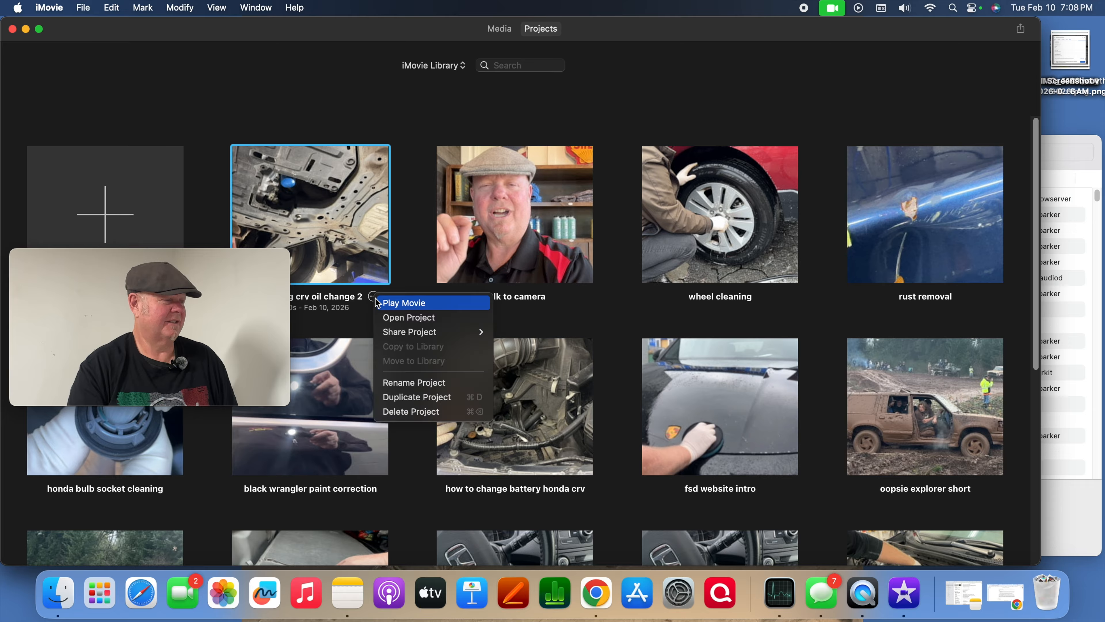
click(407, 397)
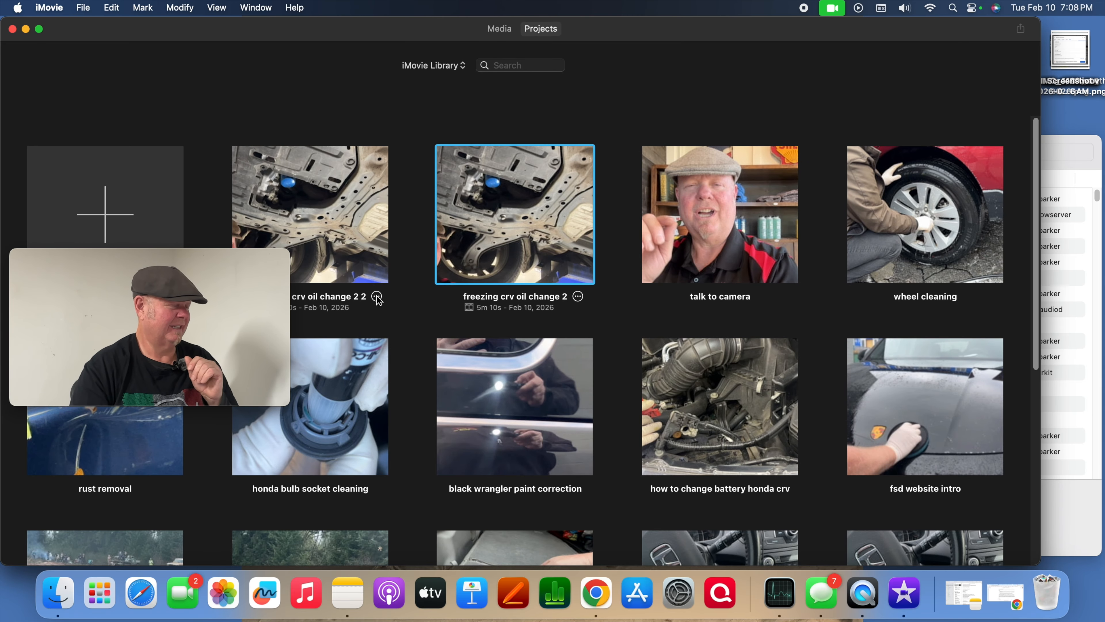
- Open the duplicate project freezing crv oil change 2 2 and shrink the timeline clips so the whole project fits
click(376, 297)
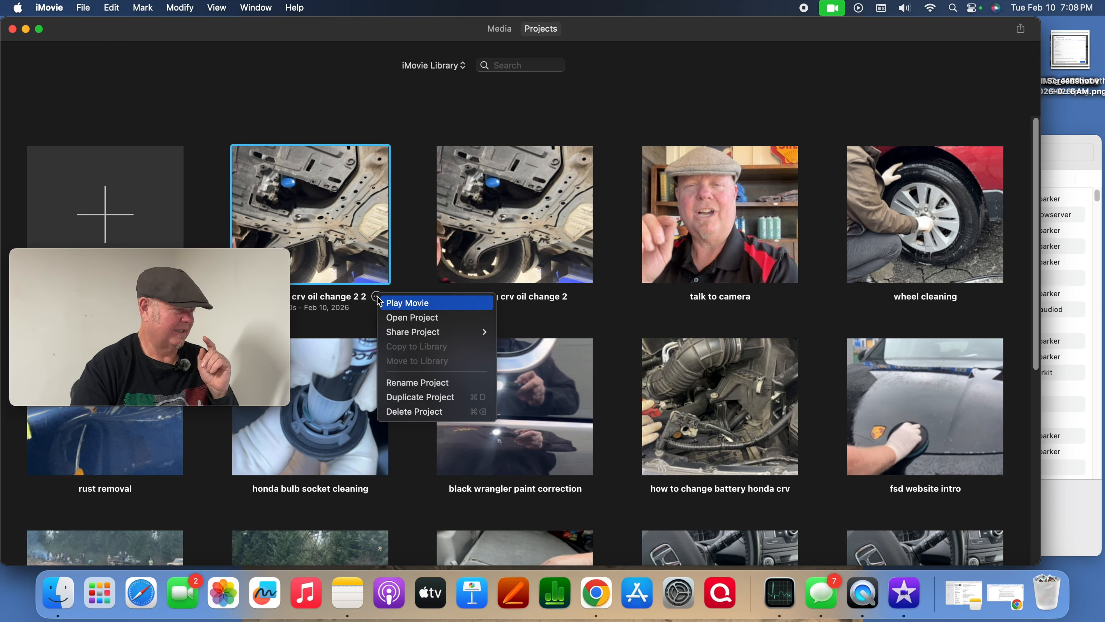
click(367, 212)
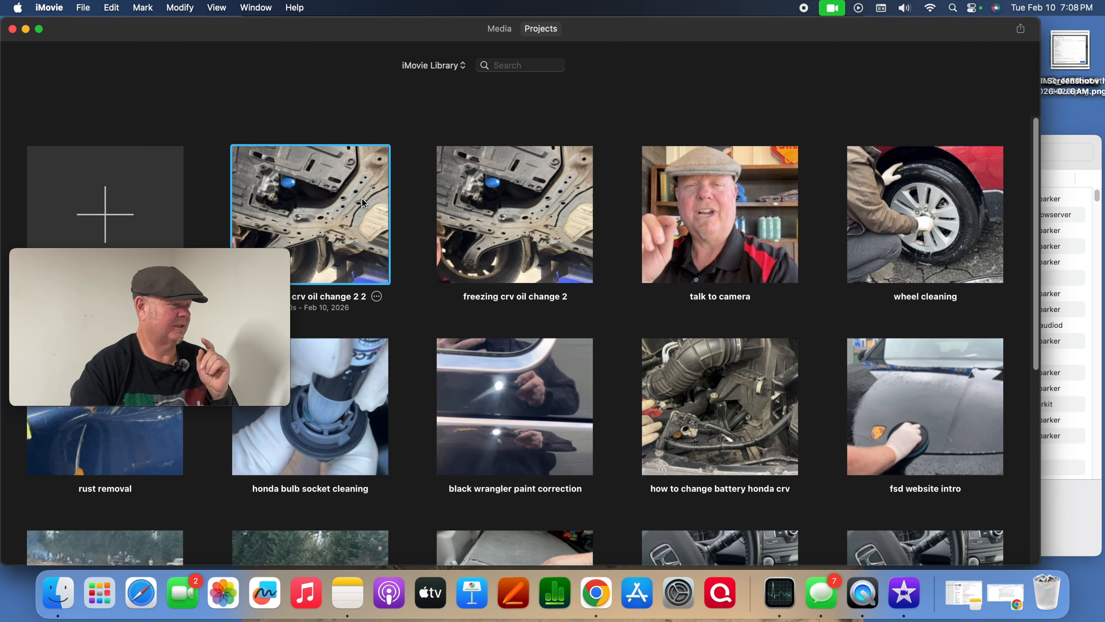
double_click(362, 199)
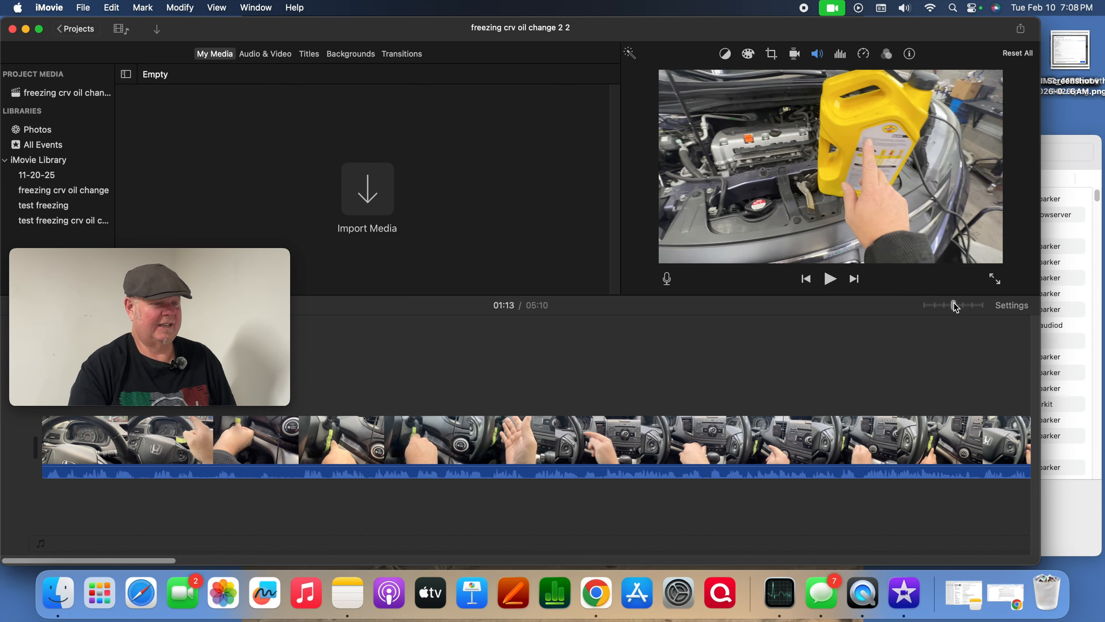
drag(956, 307, 927, 311)
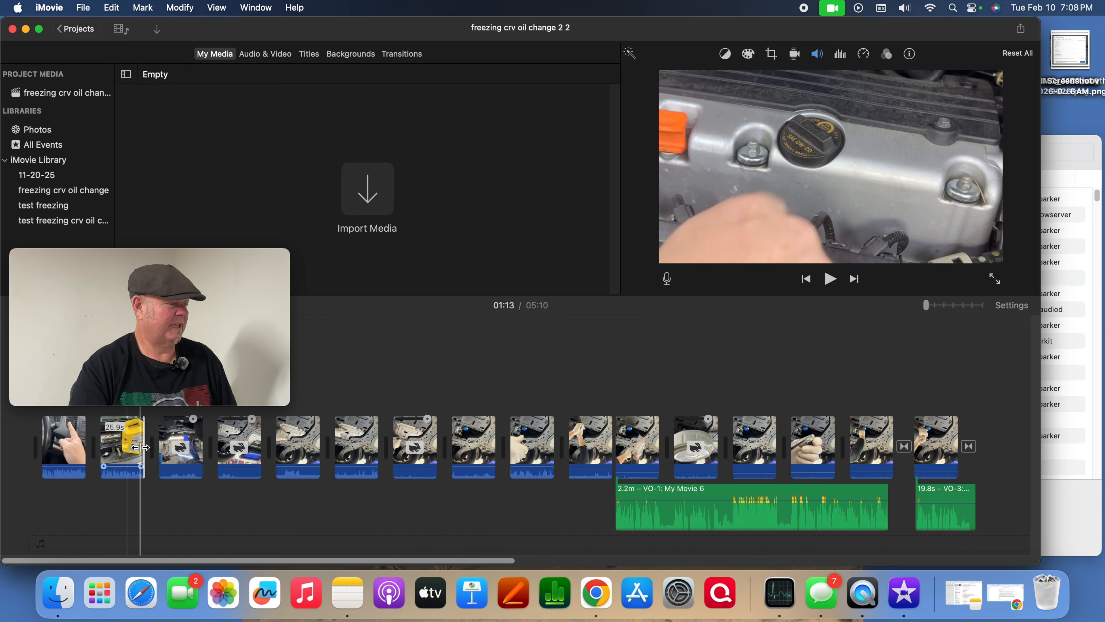
- Play the project from the end of the second clip, pause it, and select the sped-up third clip
click(831, 279)
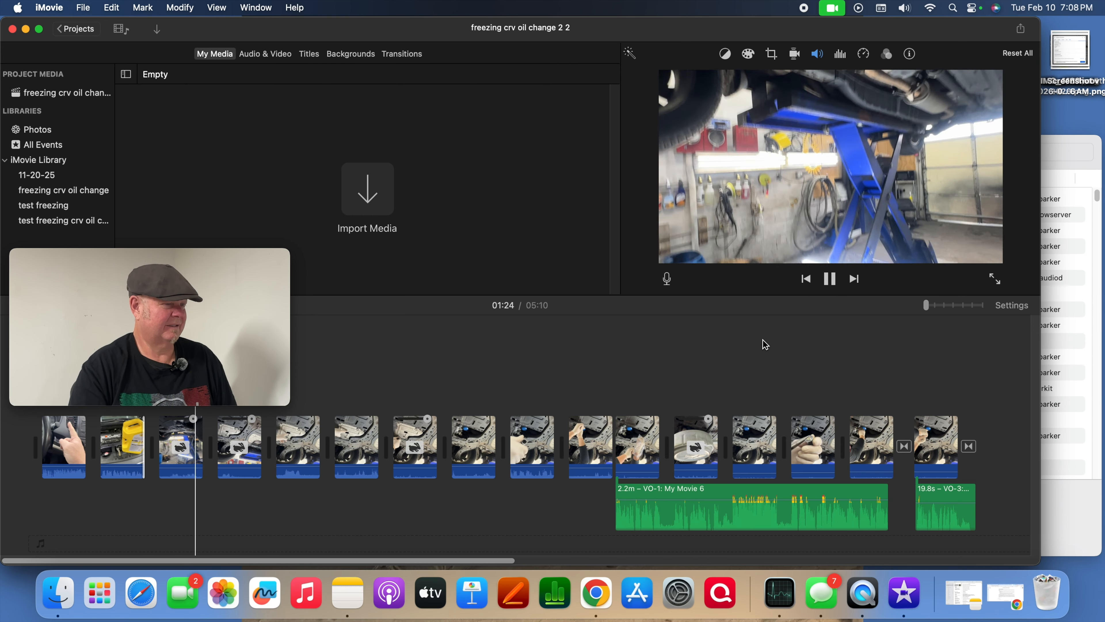
click(830, 279)
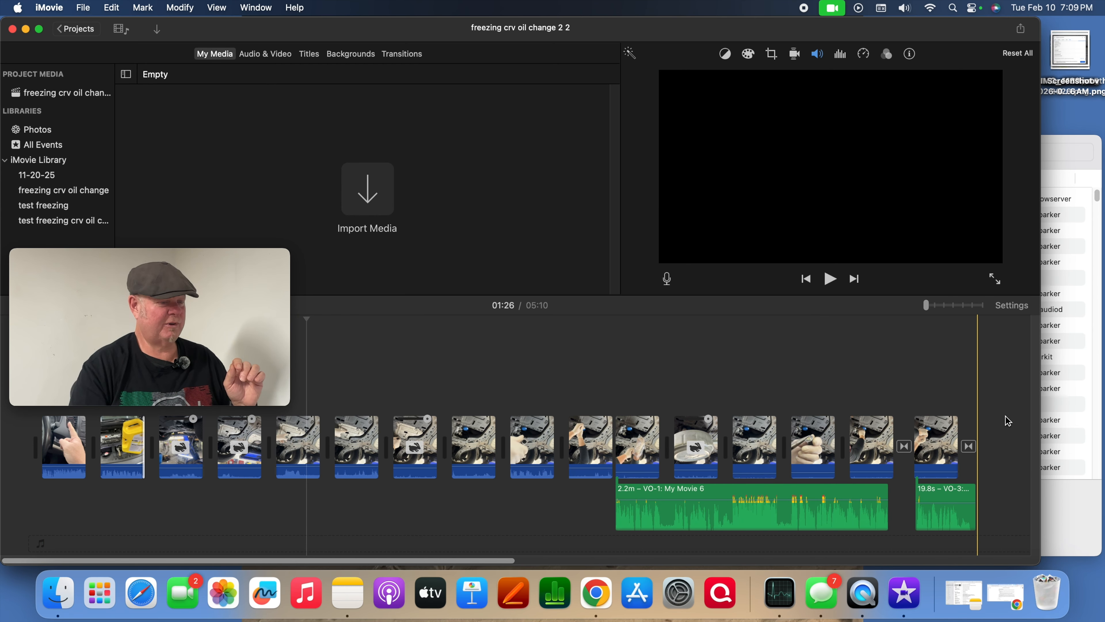
click(290, 436)
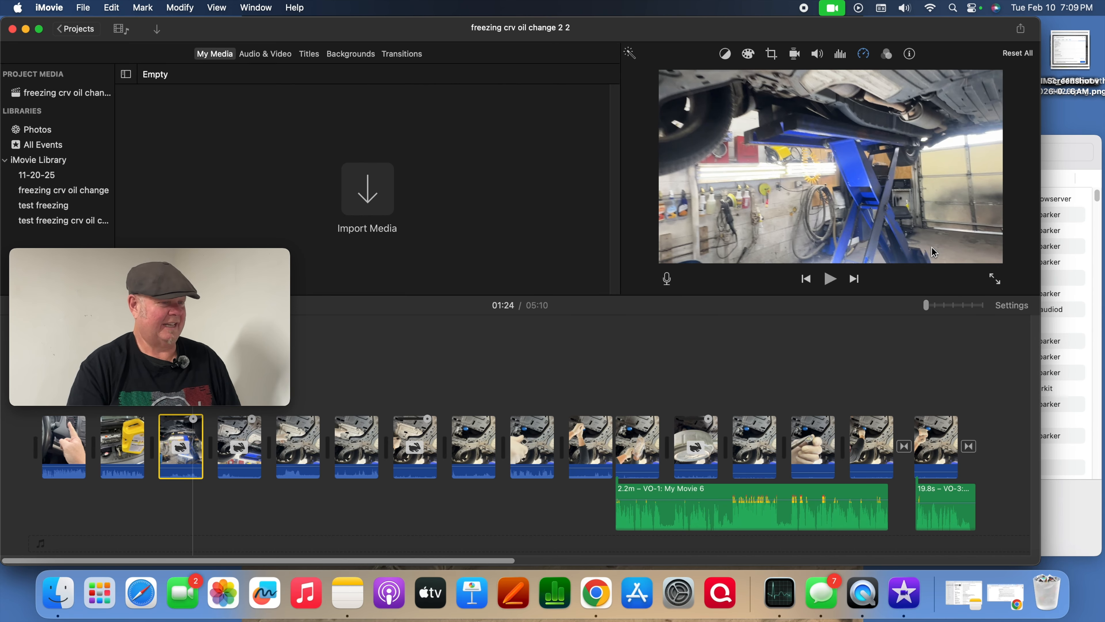
- Force quit iMovie from Activity Monitor and launch it again
click(1074, 152)
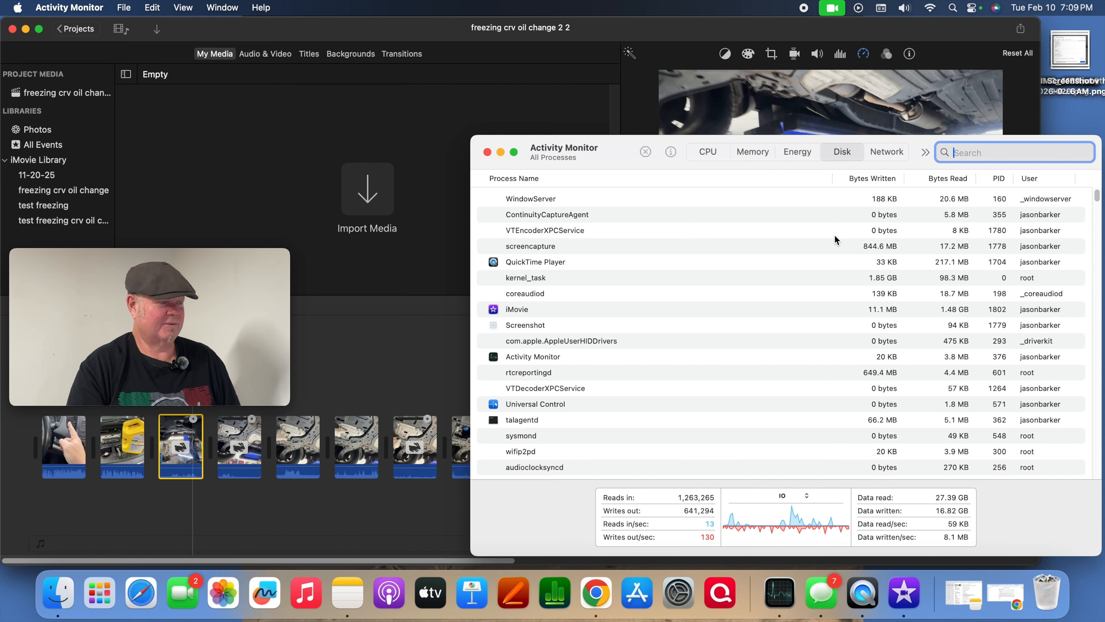
click(533, 310)
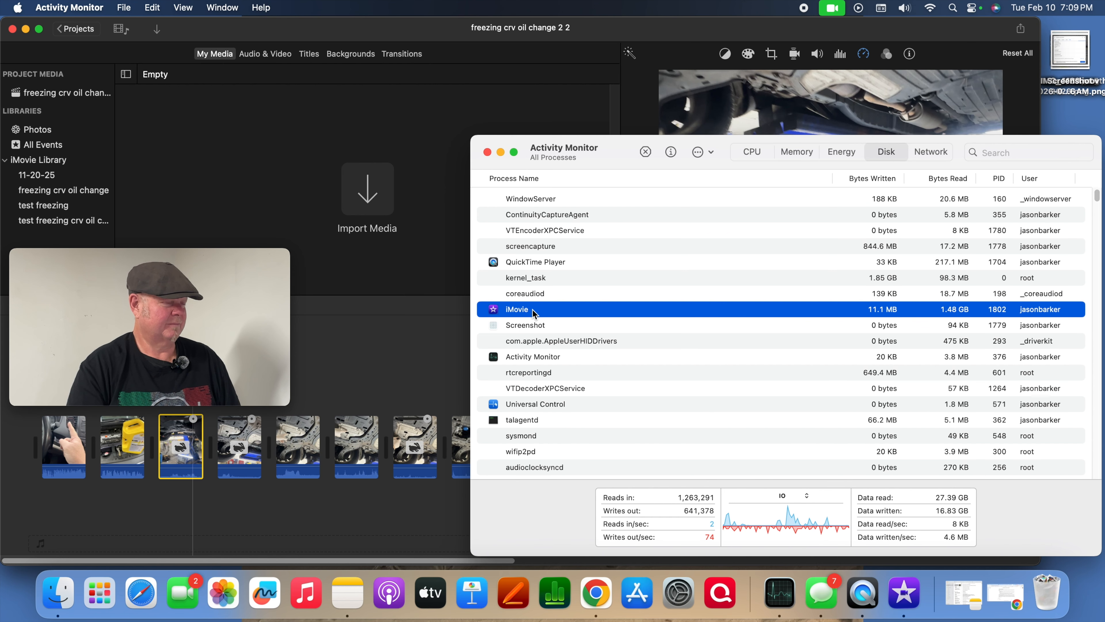
click(644, 151)
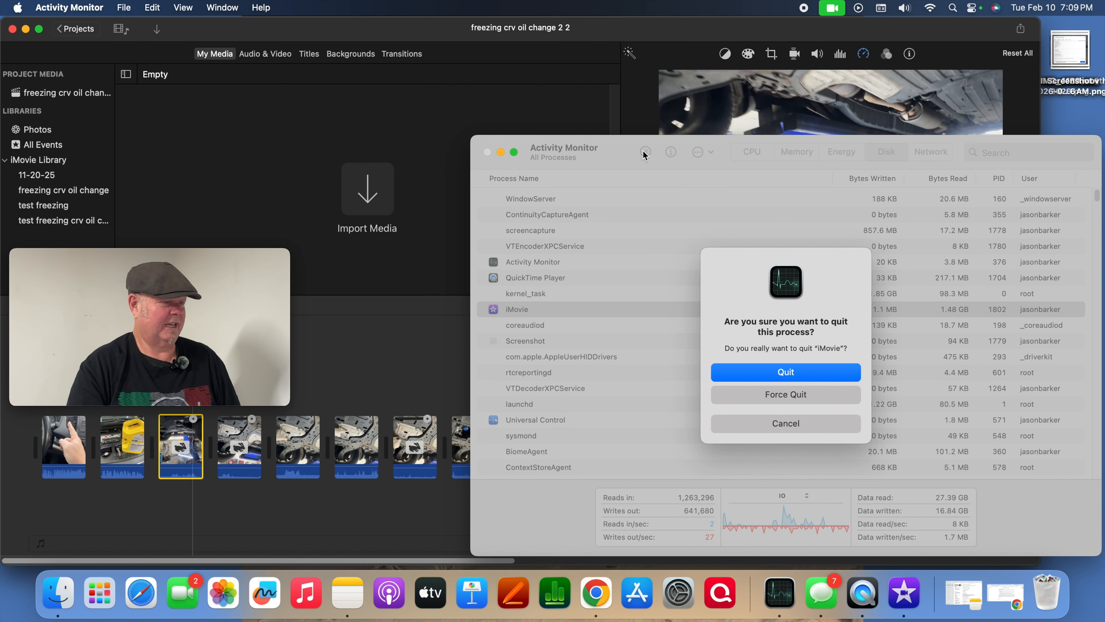
click(792, 396)
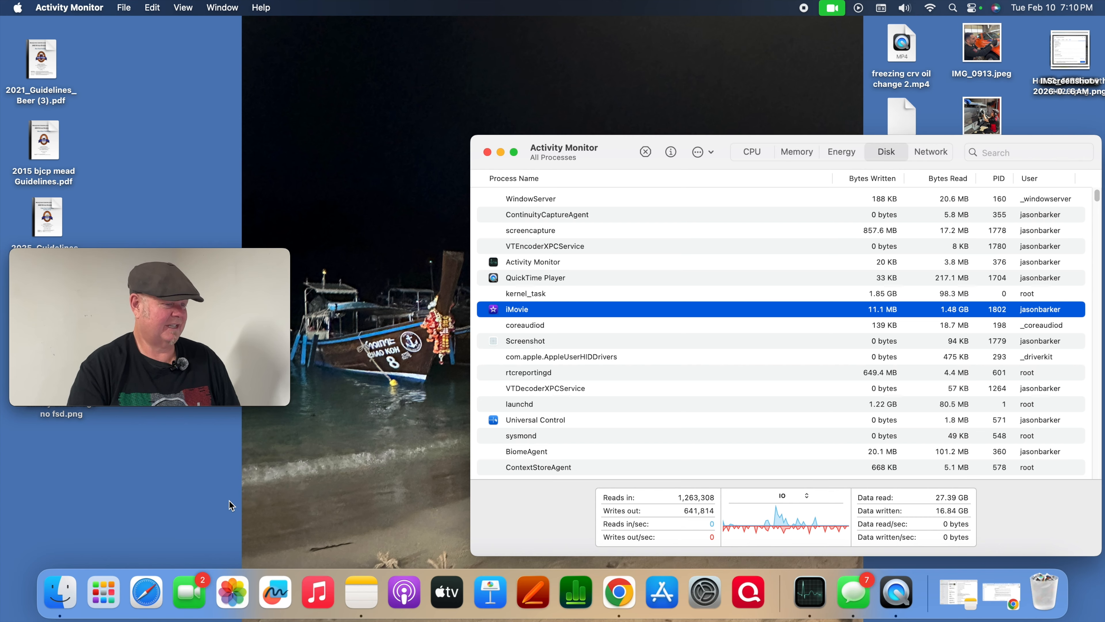
click(101, 593)
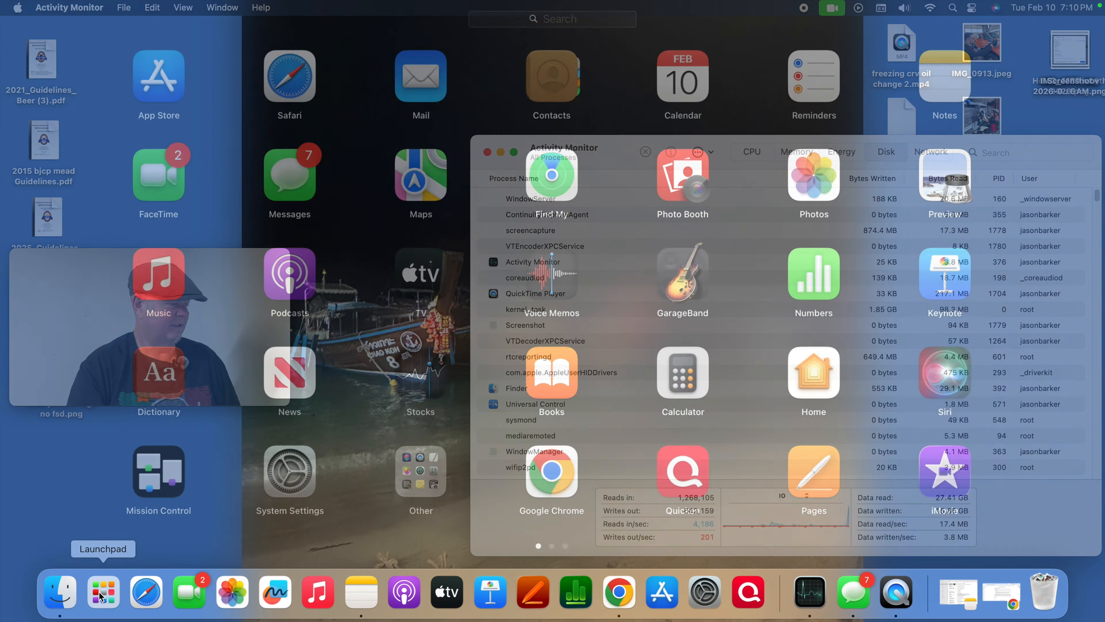
click(957, 472)
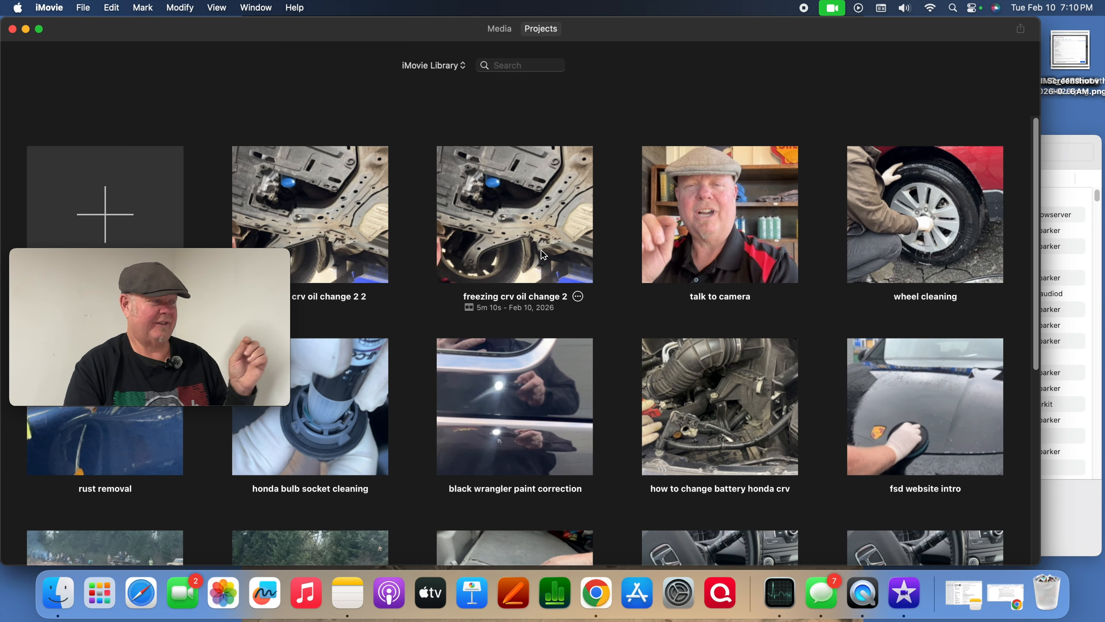
- Reopen freezing crv oil change 2 2, shrink the timeline clips, and detach and delete the third clip's audio
double_click(358, 247)
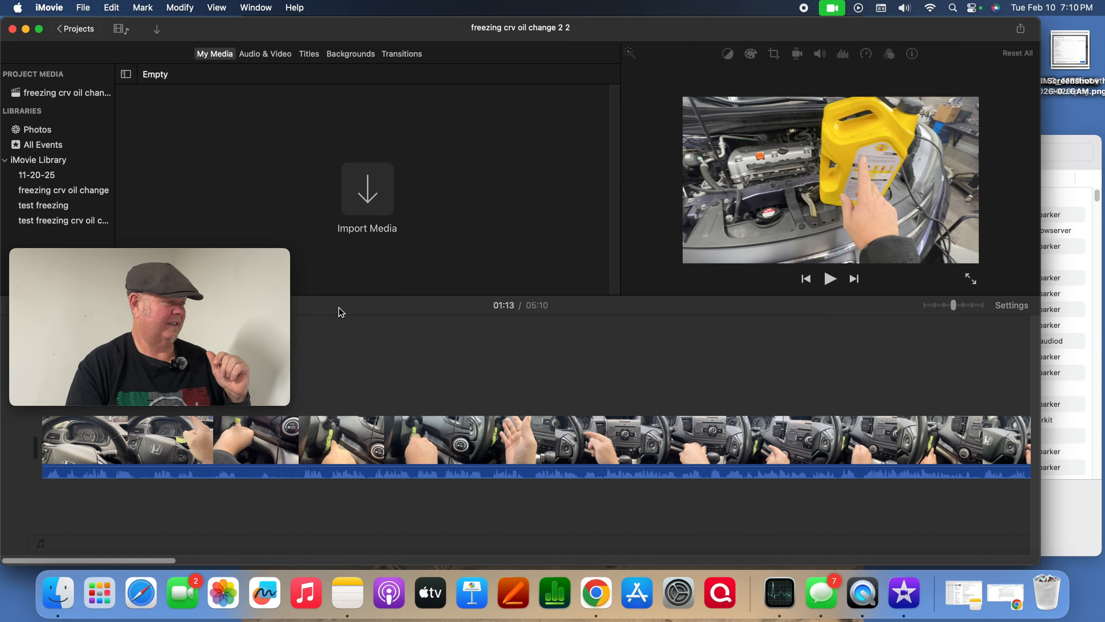
drag(954, 306, 926, 306)
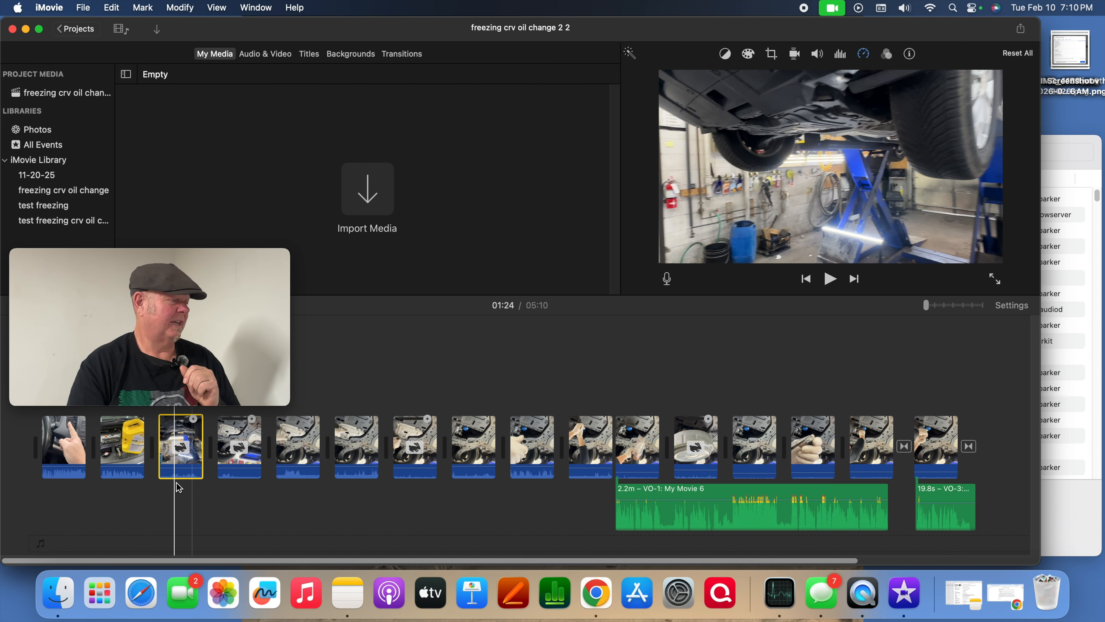
right_click(192, 437)
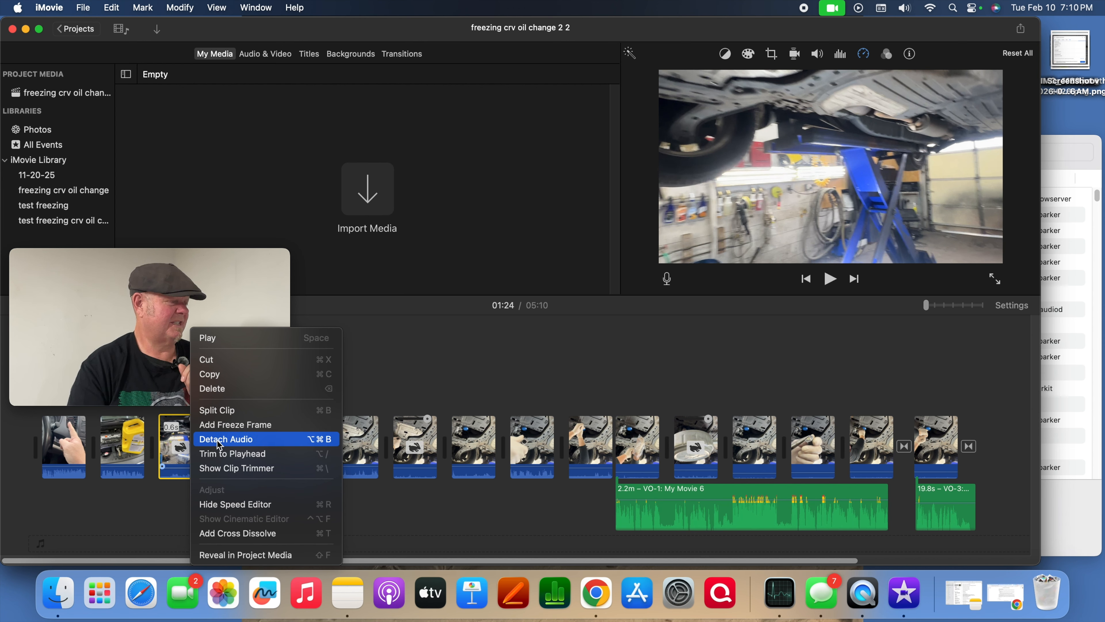
click(237, 440)
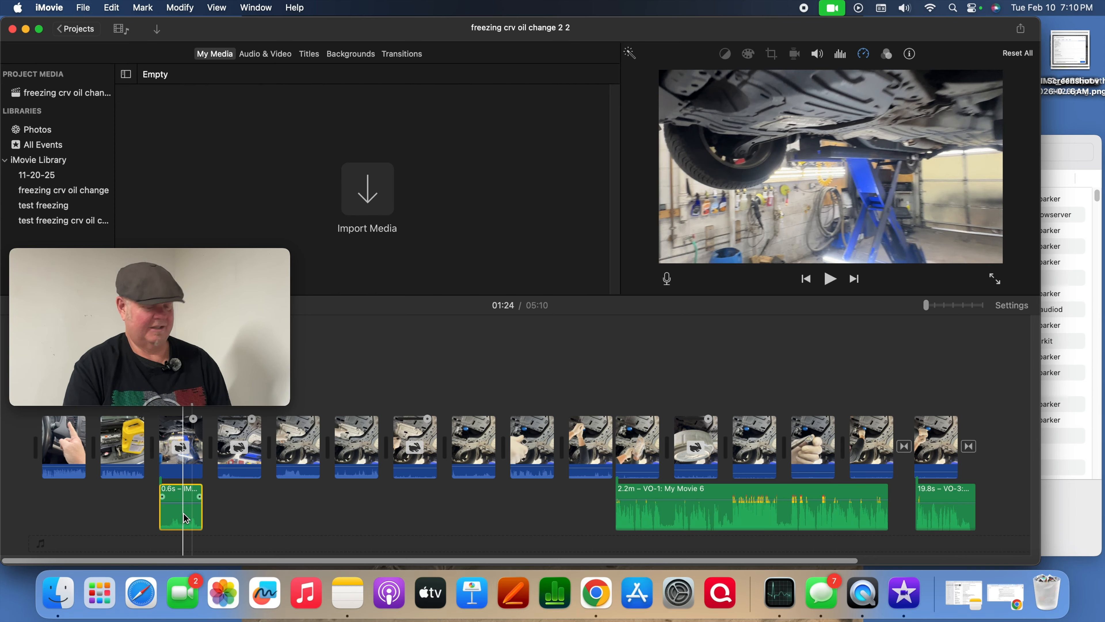
key(Delete)
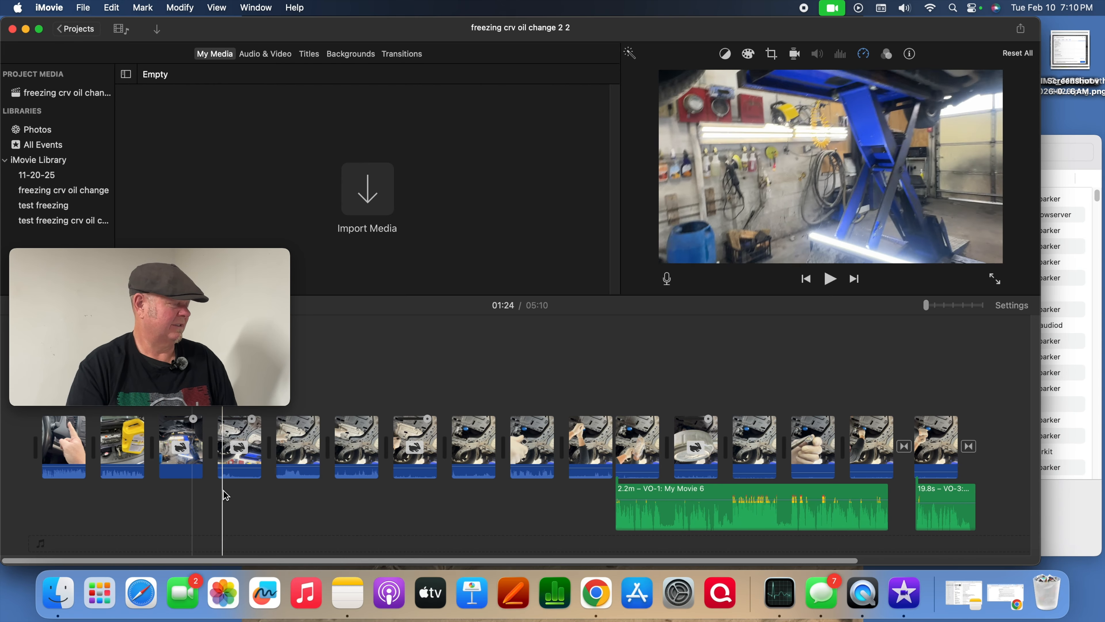
- Detach the audio from the sped-up fourth clip in the timeline and delete the detached audio
right_click(252, 432)
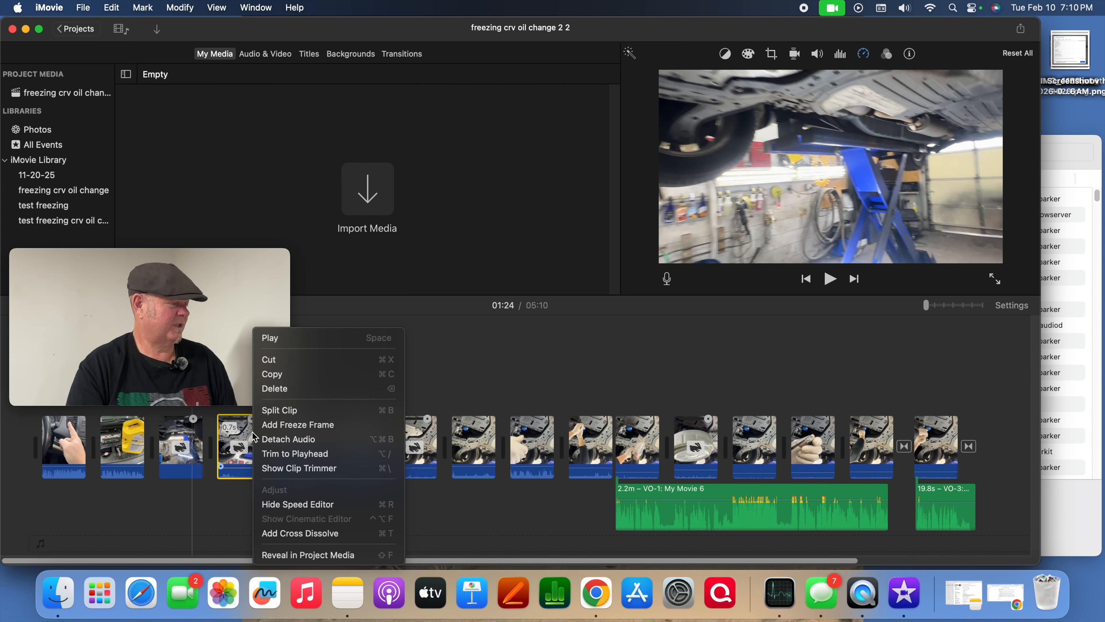
click(286, 439)
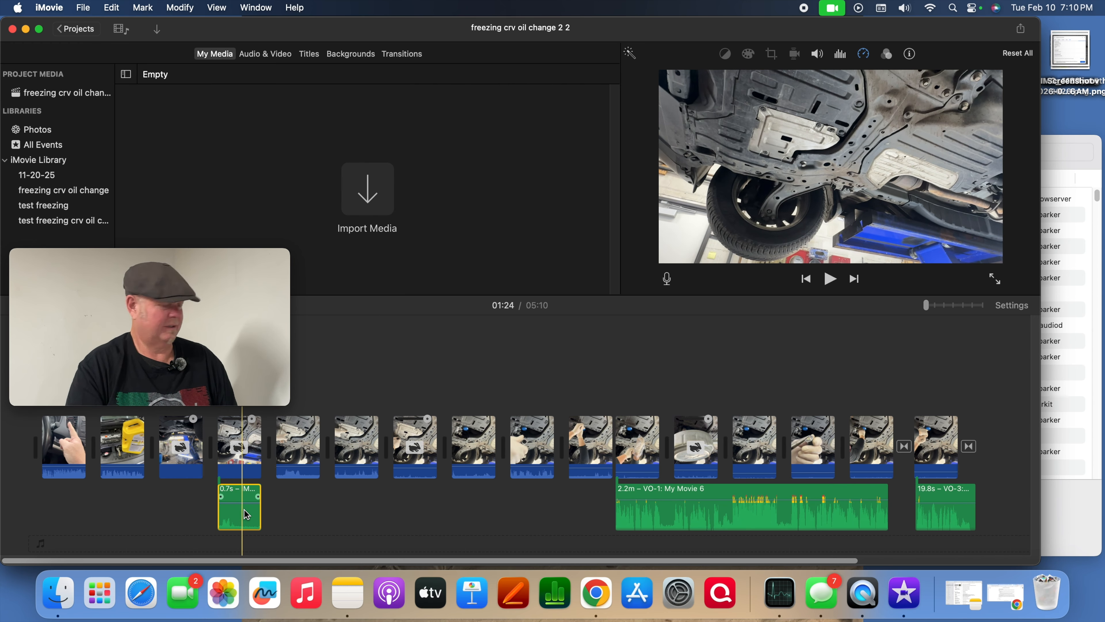
key(Delete)
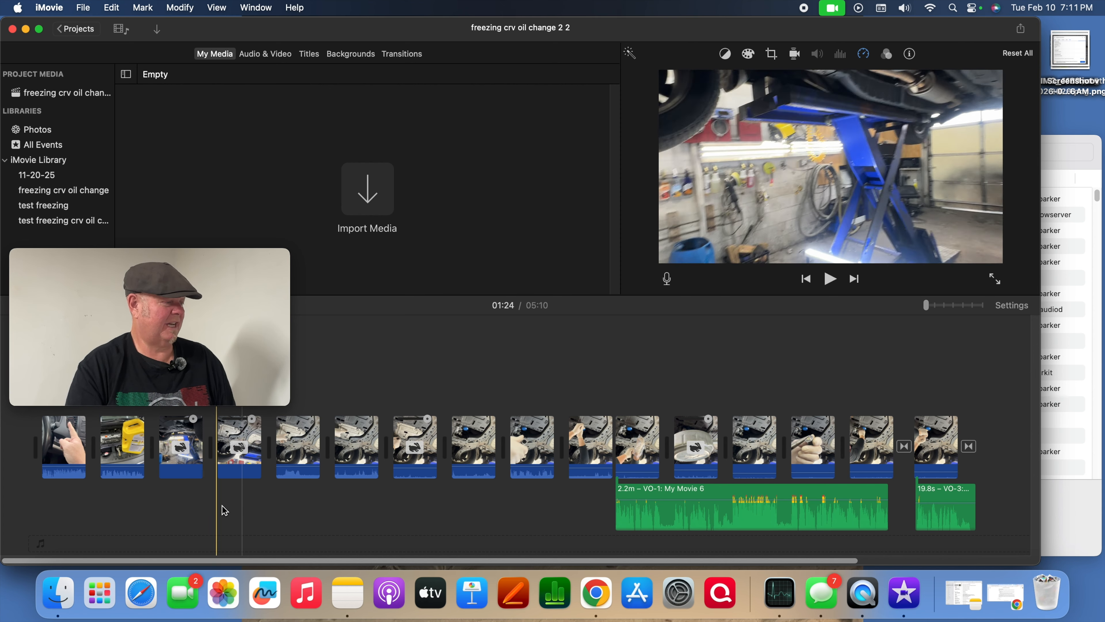
- Detach the audio from the seventh clip, the one with the 2x fast speed, and delete the detached audio
click(422, 450)
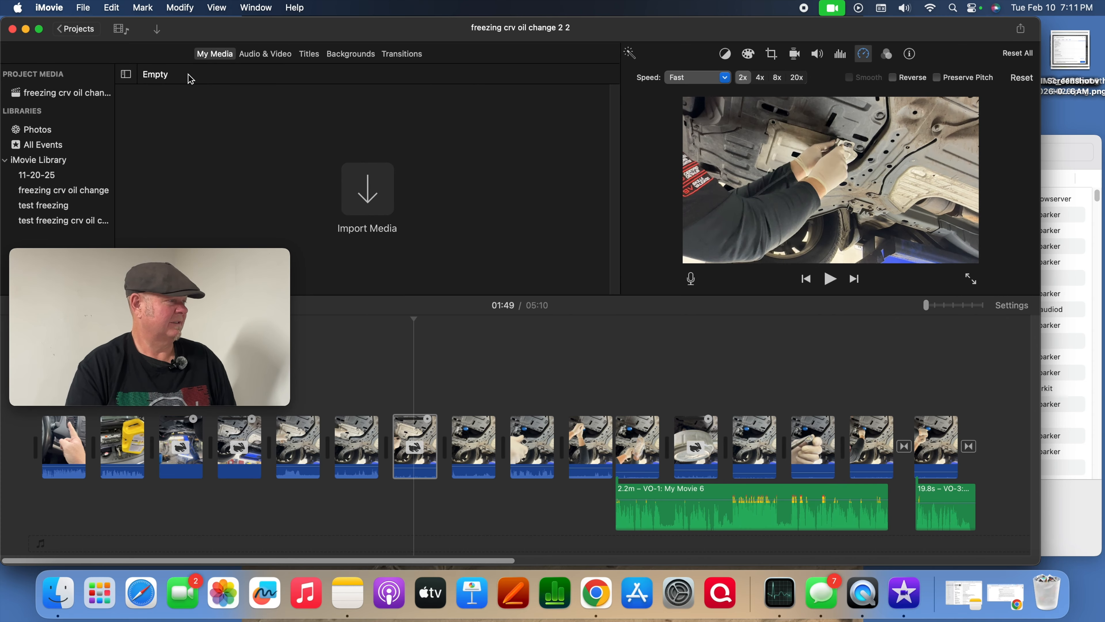
click(180, 7)
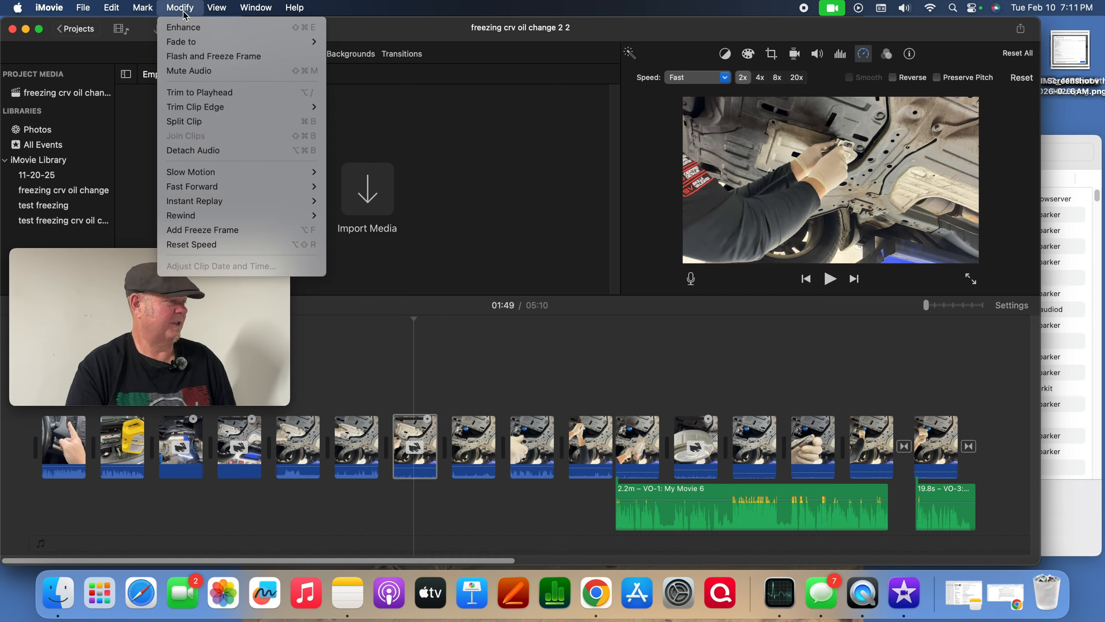
click(194, 152)
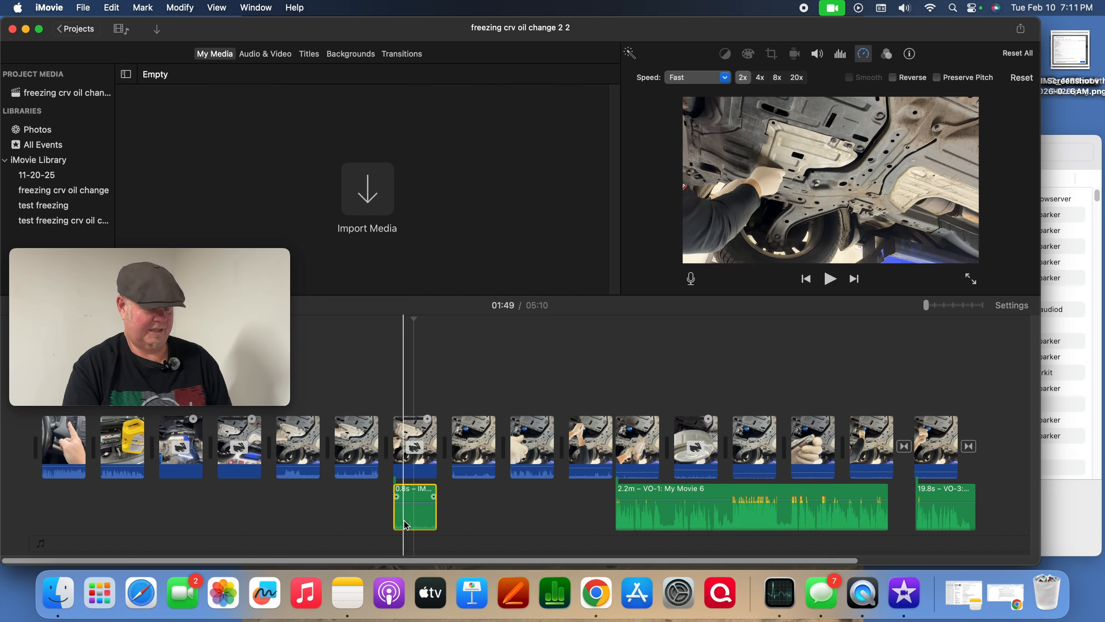
key(Delete)
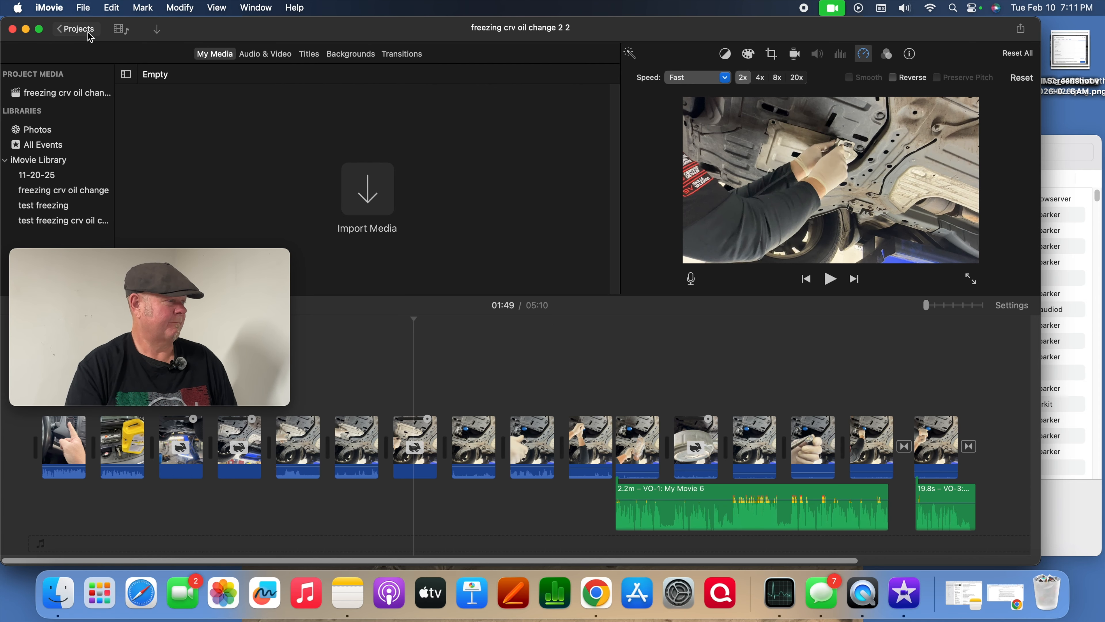
- Return to the projects overview and export the duplicate project to the Desktop as freezing crv oil change 2 2.mp4
click(76, 29)
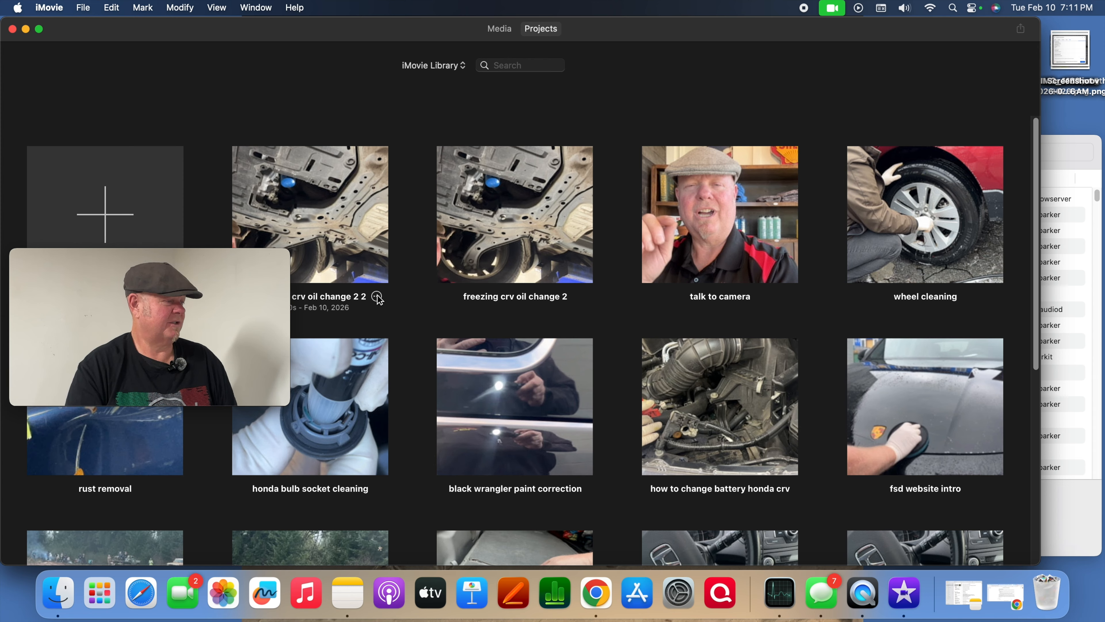
click(377, 297)
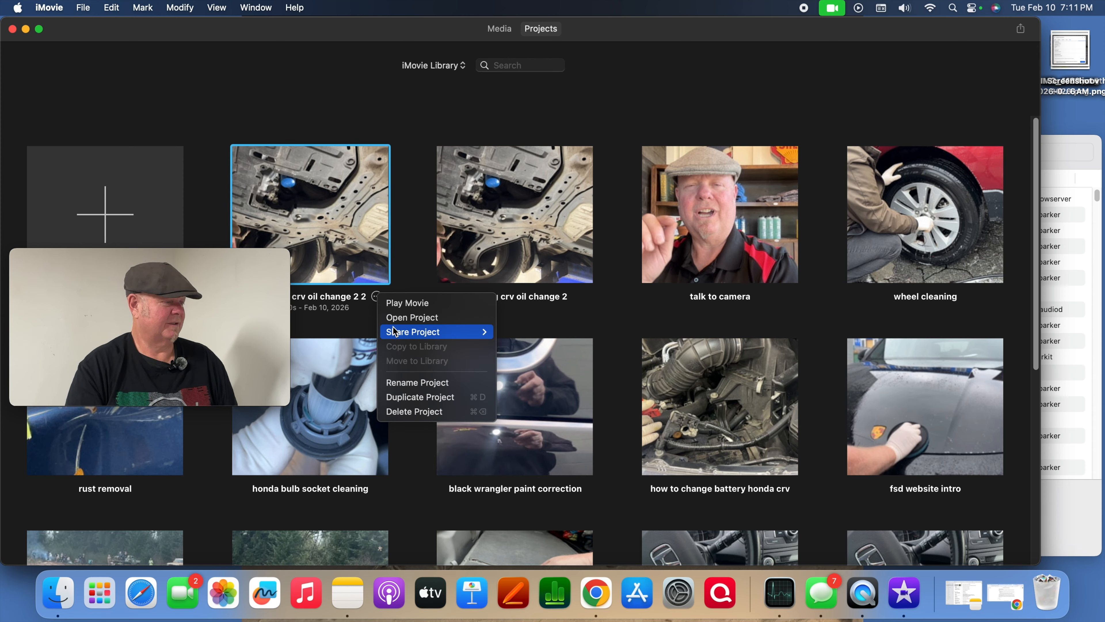
mouse_move(435, 332)
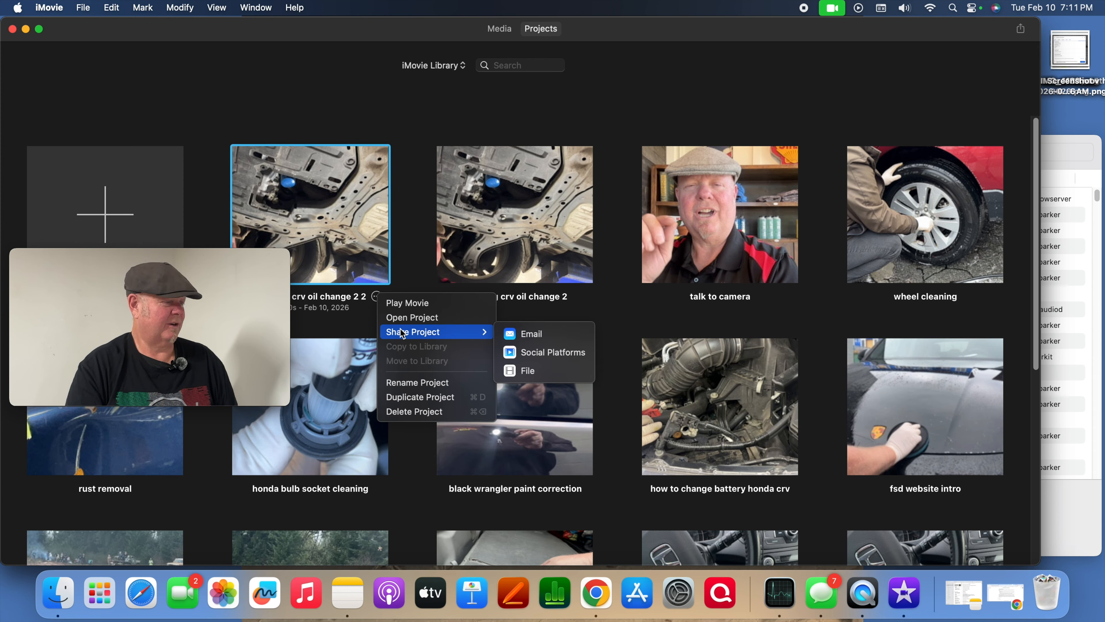
click(538, 372)
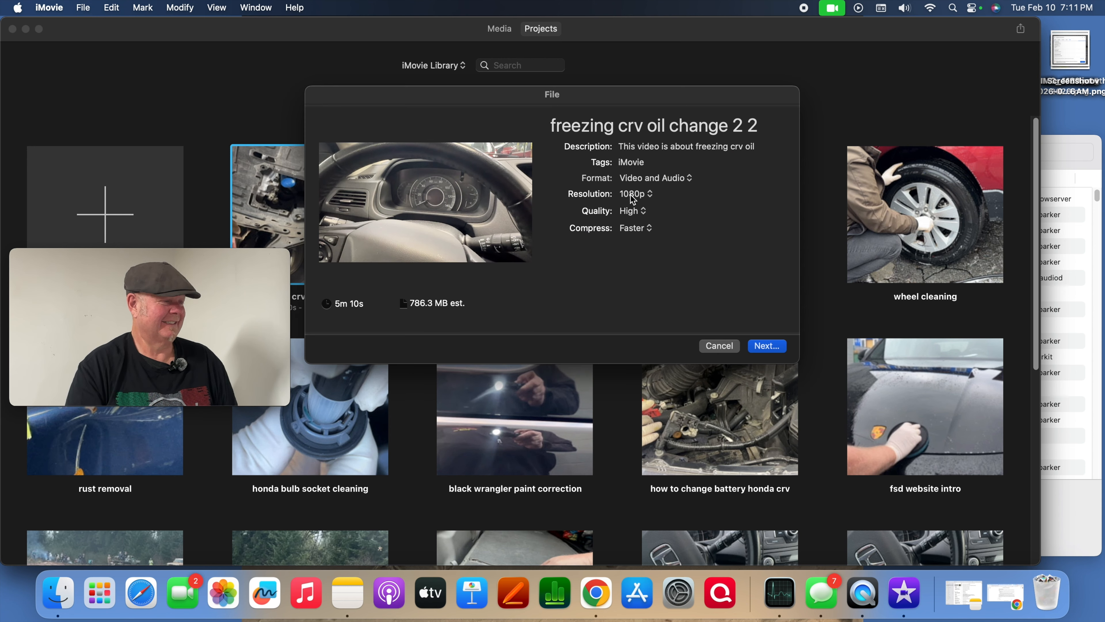
click(766, 347)
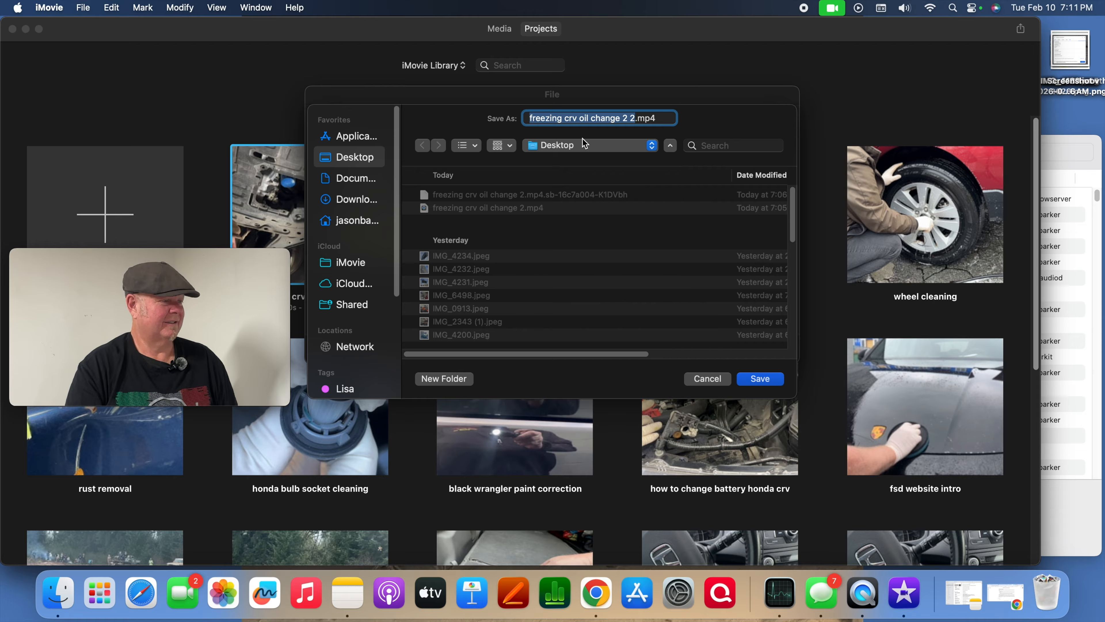
click(760, 379)
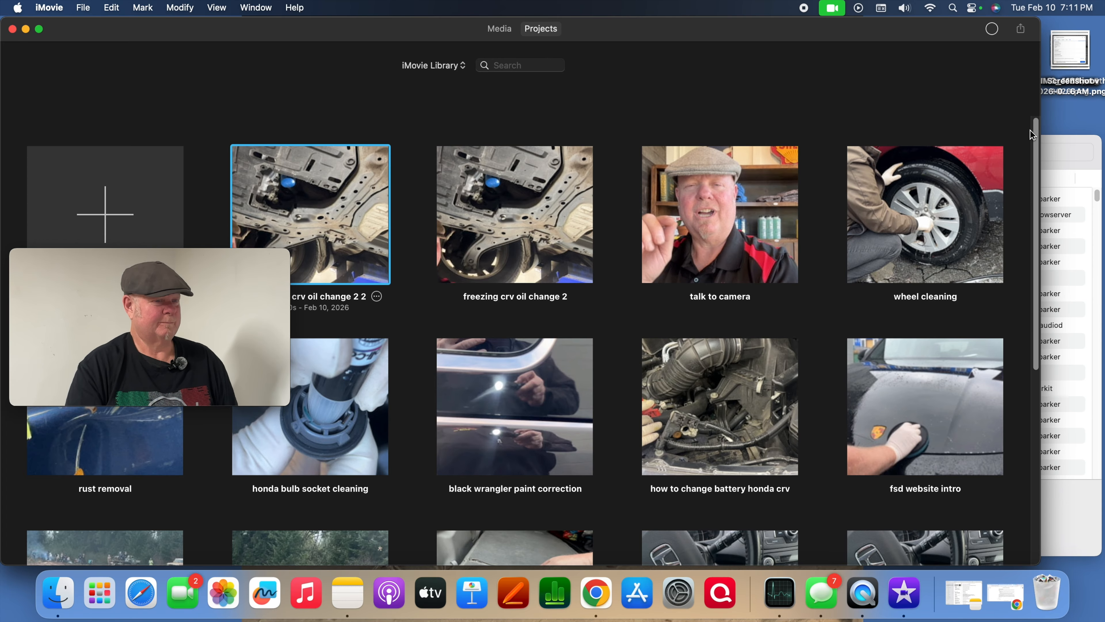
- Check iMovie's disk activity in Activity Monitor and inspect the exported freezing crv oil change 2 2.mp4 on the Desktop in Finder
click(1067, 154)
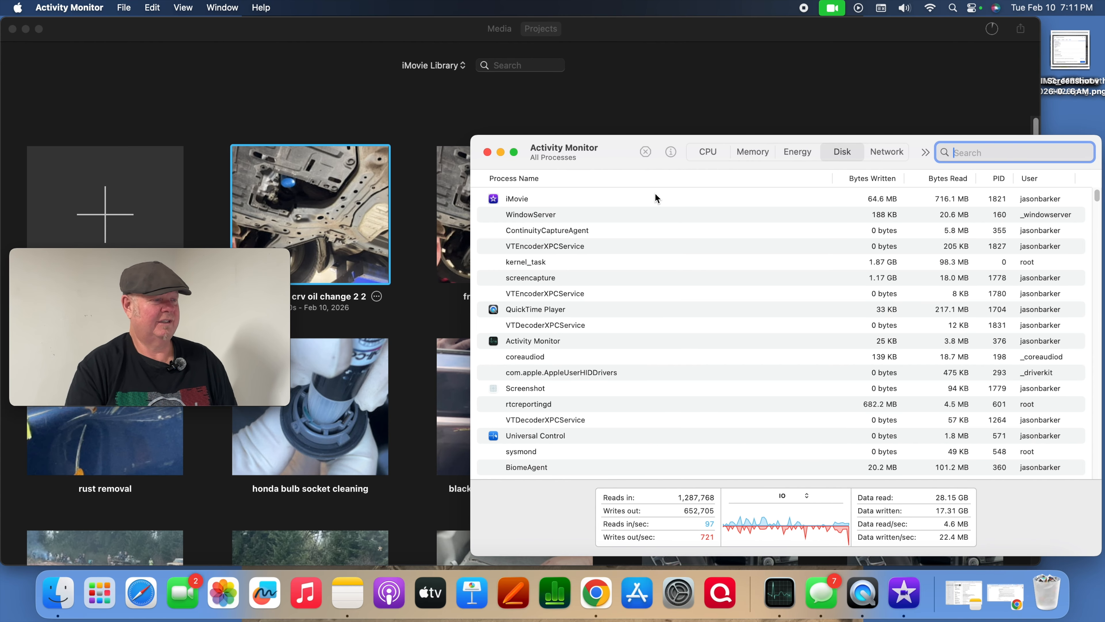
click(577, 200)
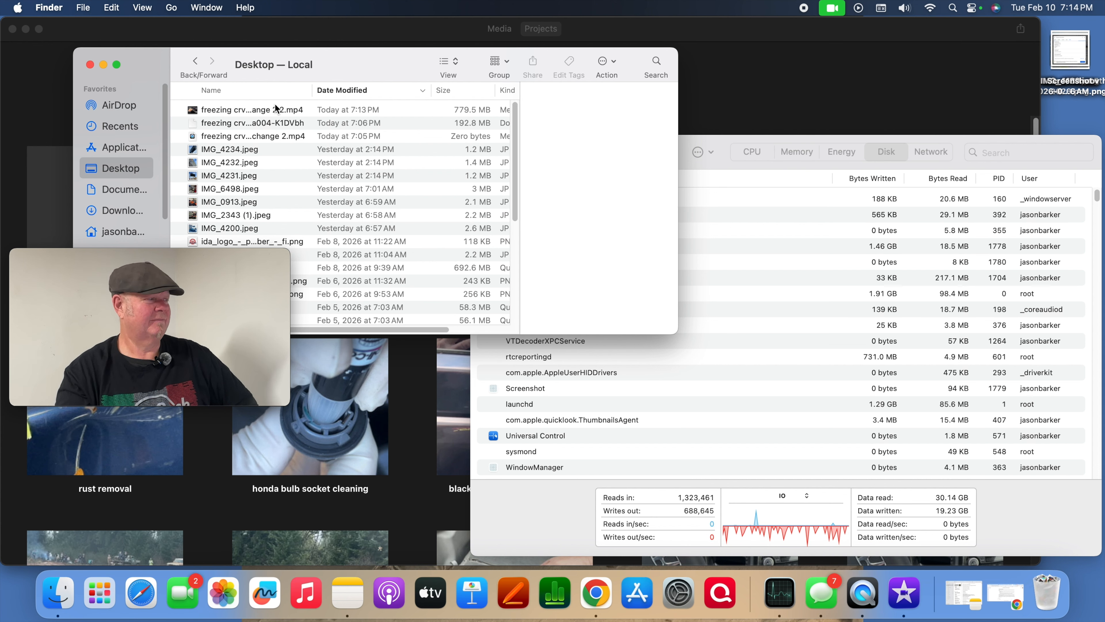
click(239, 112)
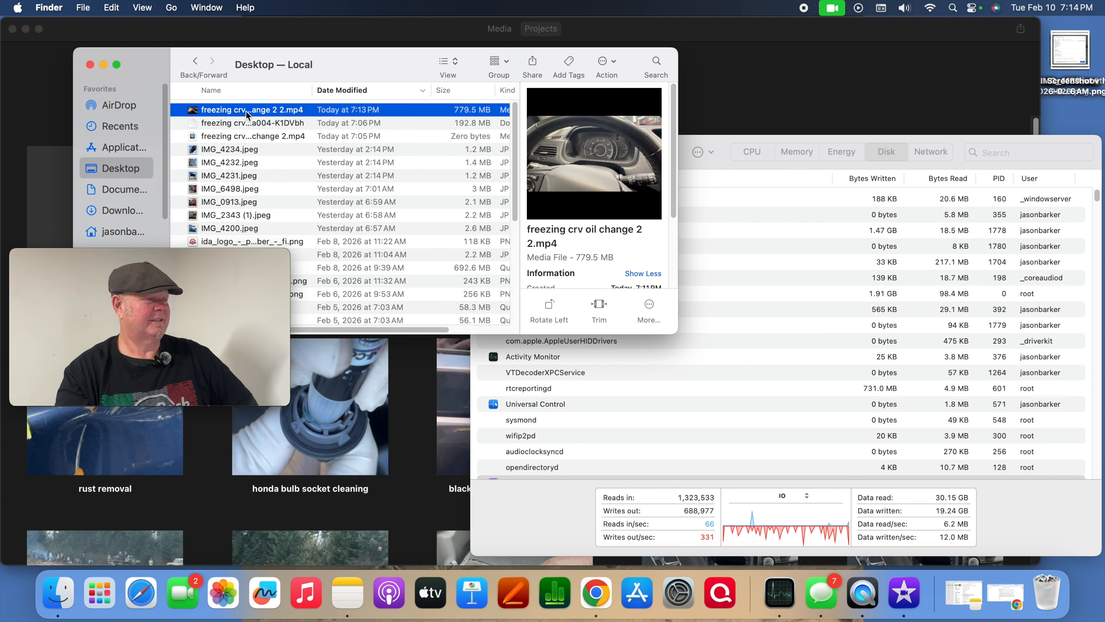